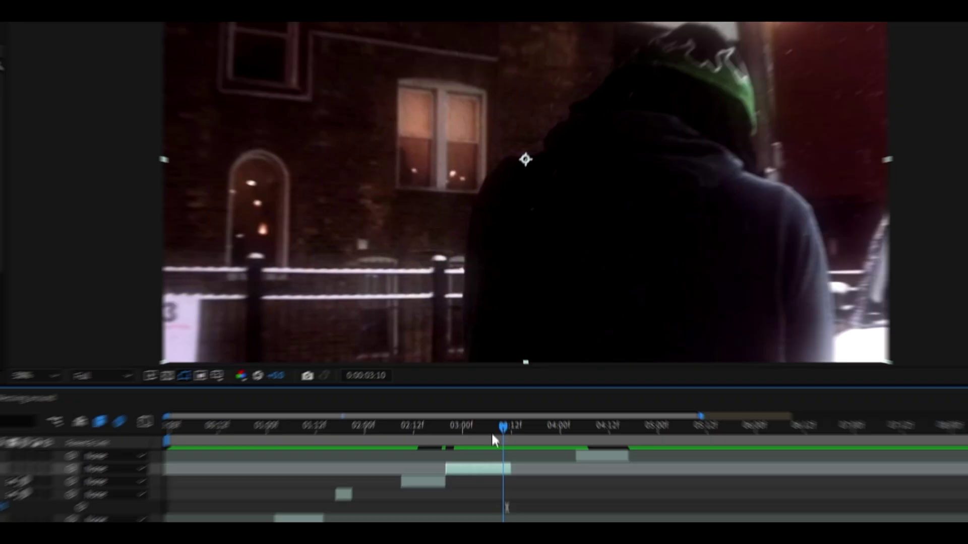
# - Split the selected video clip at 0:00:03:11
pyautogui.moveTo(501, 431); pyautogui.dragTo(504, 429)
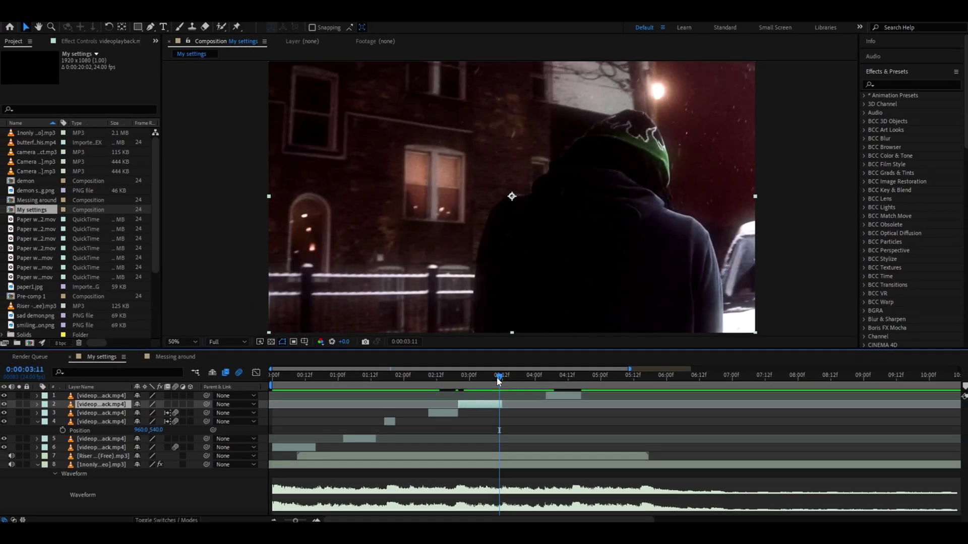
pyautogui.scroll(2, 489, 404)
pyautogui.moveTo(511, 379)
pyautogui.mouseDown()
pyautogui.moveTo(602, 387)
pyautogui.moveTo(513, 386)
pyautogui.mouseUp()
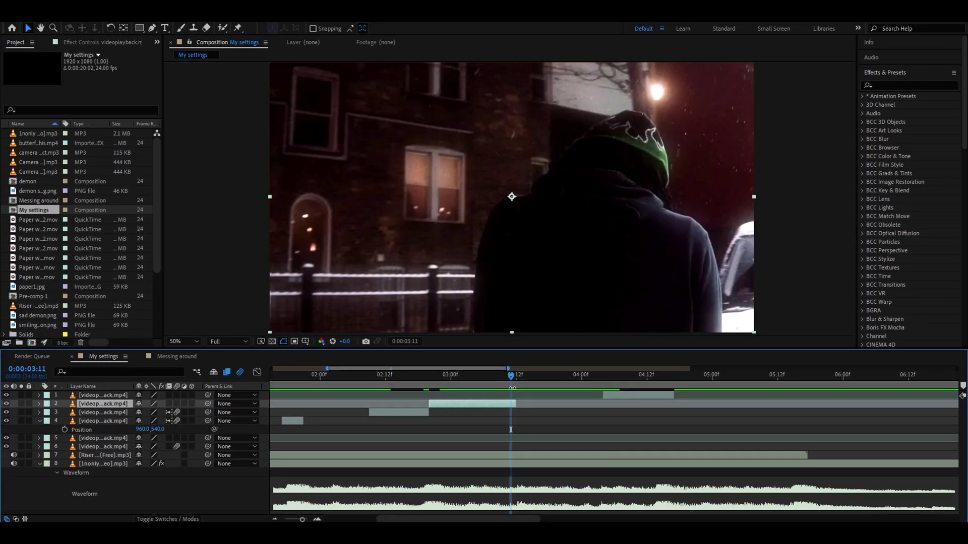
pyautogui.hotkey('ctrl', 'shift', 'd')
pyautogui.scroll(2, 511, 388)
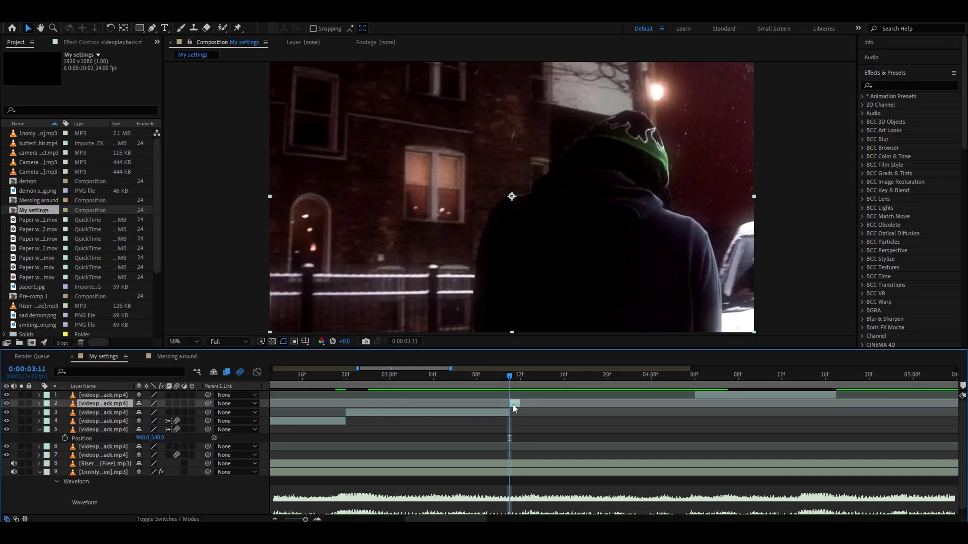
# - Apply Freeze Frame to the second part of the split clip, starting at 0:00:03:11
pyautogui.rightClick(513, 405)
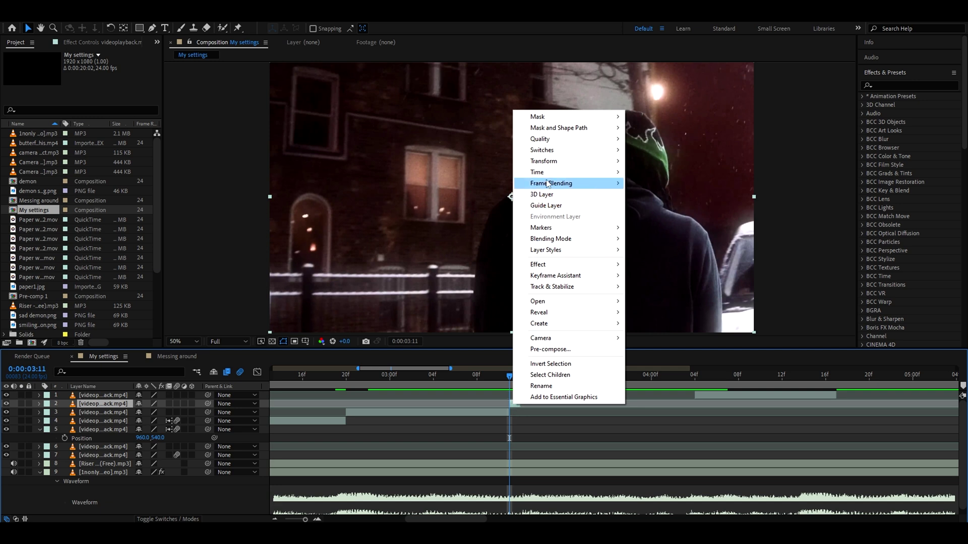
pyautogui.moveTo(565, 172)
pyautogui.click(648, 208)
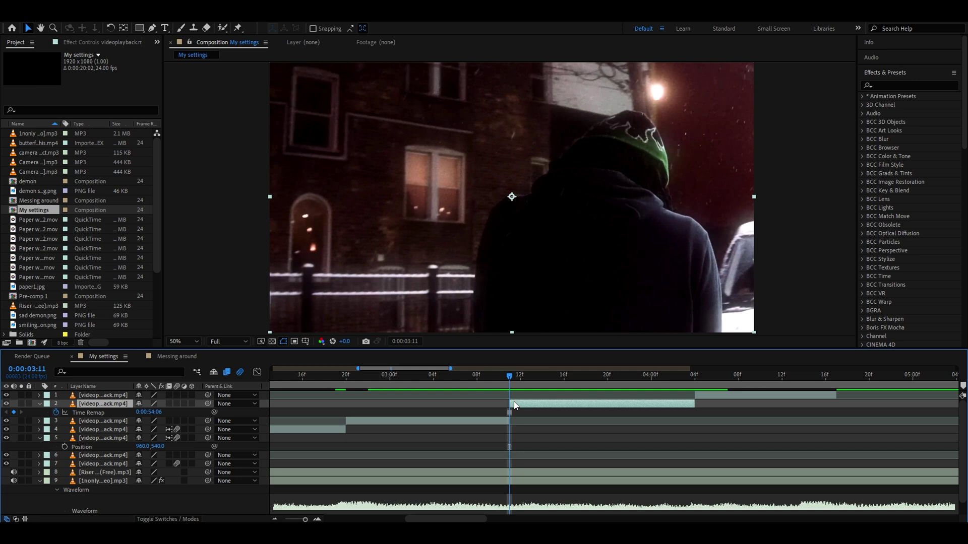
# - Import wing animation 2.mov and place it above the frozen clip, starting at 0:00:03:11
pyautogui.hotkey('ctrl', 'i')
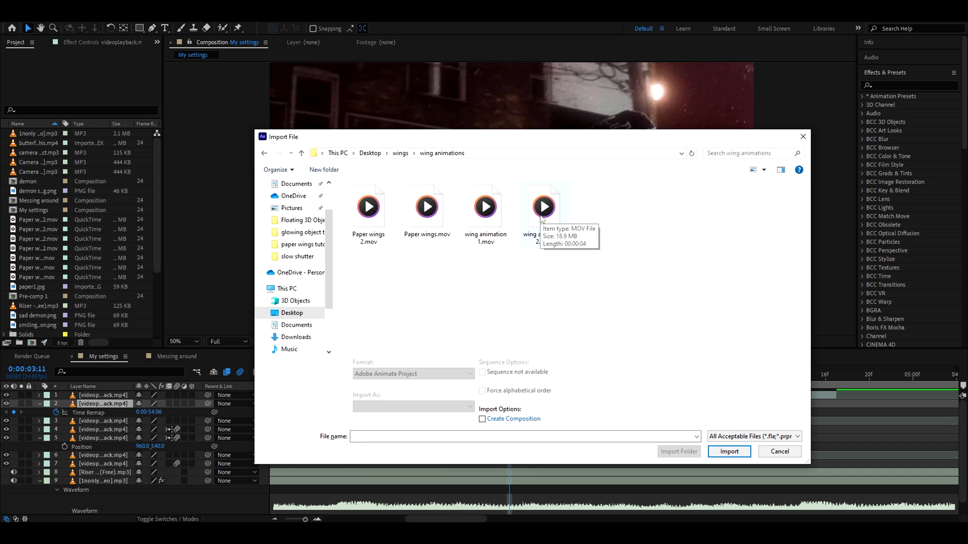
pyautogui.doubleClick(542, 219)
pyautogui.moveTo(508, 404); pyautogui.dragTo(504, 381)
# - Preview frame 0:00:03:14, position the wings on the hooded person's back, and rotate the wing layer to 4°
pyautogui.click(519, 378)
pyautogui.moveTo(501, 209); pyautogui.dragTo(592, 217)
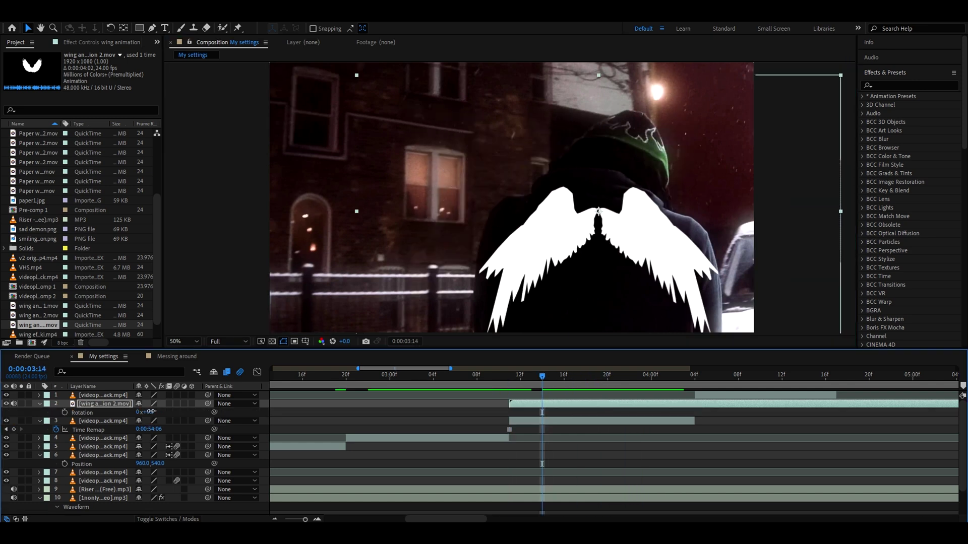
pyautogui.moveTo(151, 412); pyautogui.dragTo(152, 412)
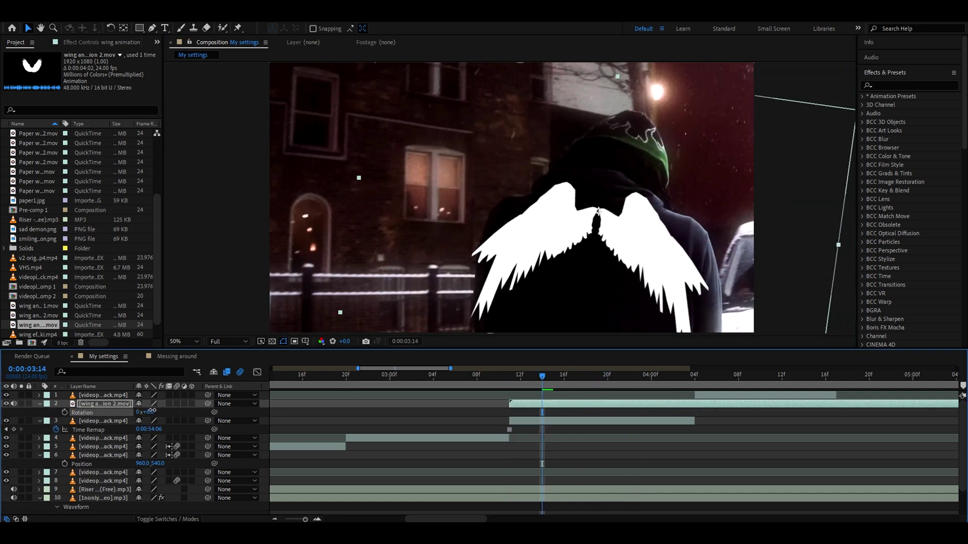
# - Pre-compose the wing layer as "wings" at 0:00:03:11, moving all attributes into the new composition
pyautogui.click(508, 382)
pyautogui.rightClick(528, 408)
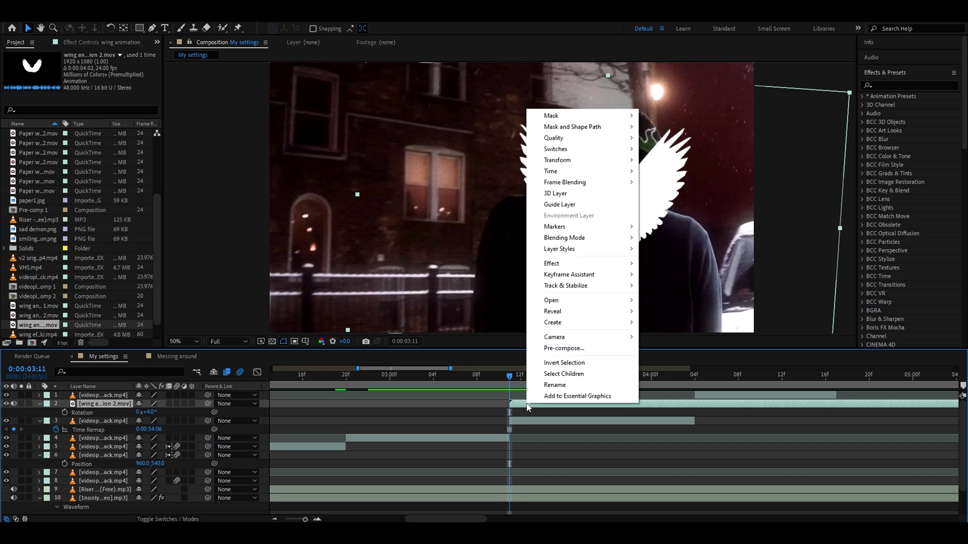
pyautogui.click(567, 351)
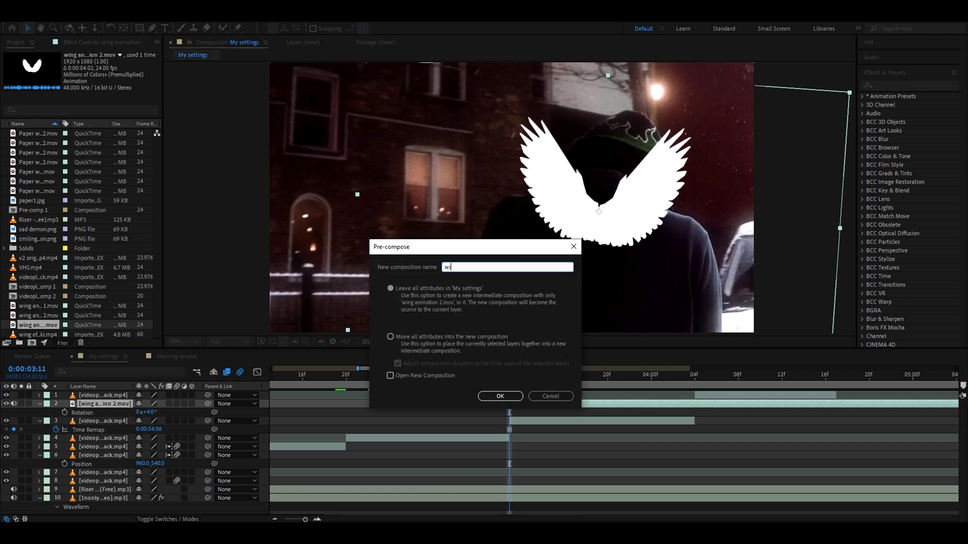
pyautogui.click(392, 337)
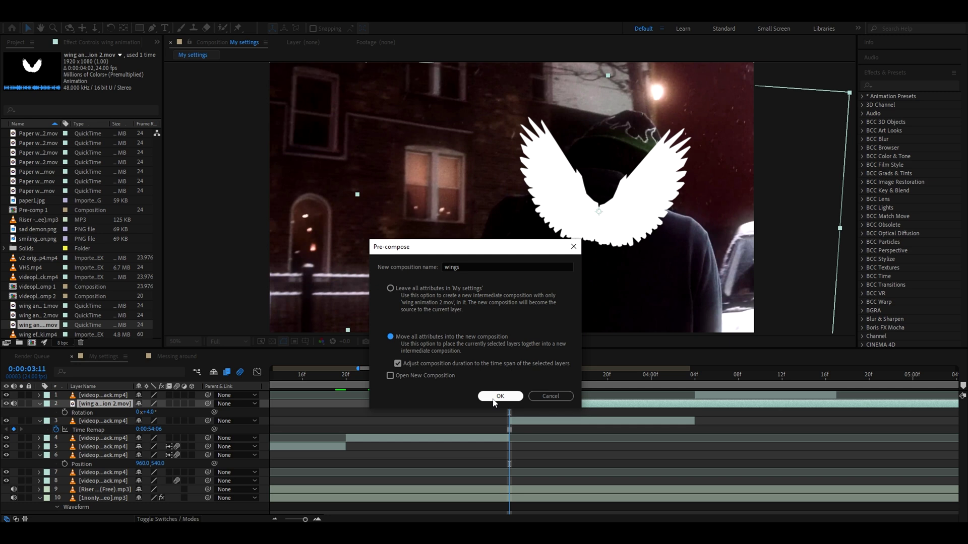
pyautogui.click(499, 396)
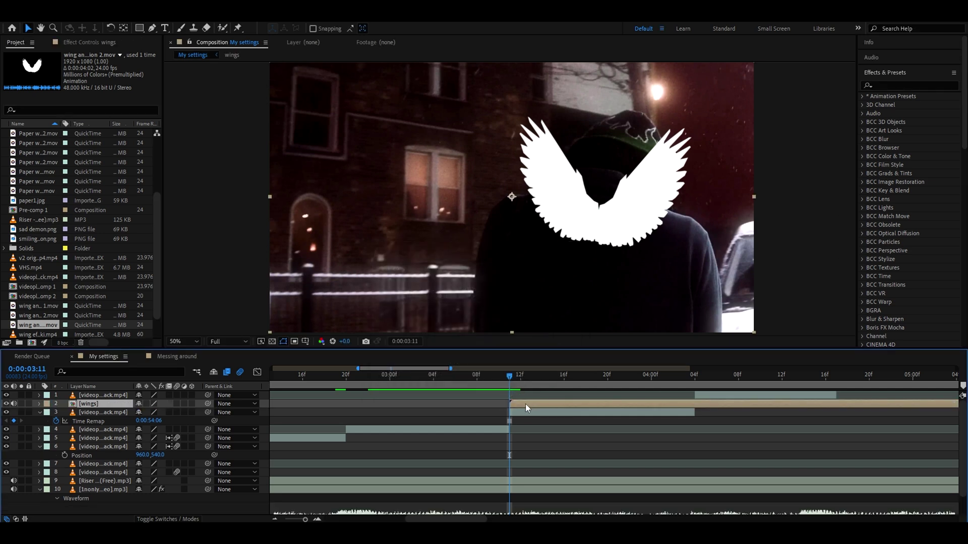
# - Open the wings pre-composition and set the current time to its first frame, 0:00:03:11
pyautogui.doubleClick(518, 403)
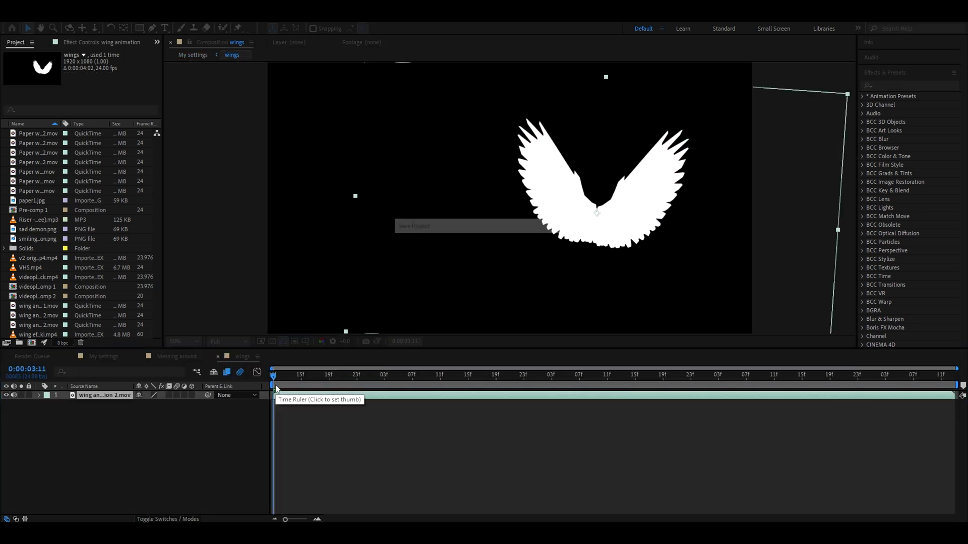
pyautogui.moveTo(271, 380); pyautogui.dragTo(243, 396)
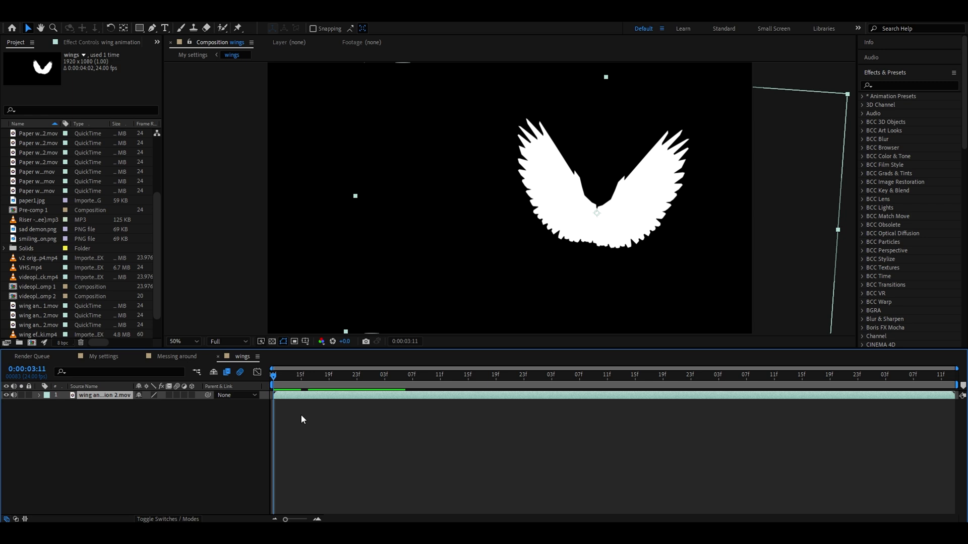
pyautogui.moveTo(289, 385)
pyautogui.mouseDown()
pyautogui.moveTo(432, 391)
pyautogui.moveTo(273, 391)
pyautogui.mouseUp()
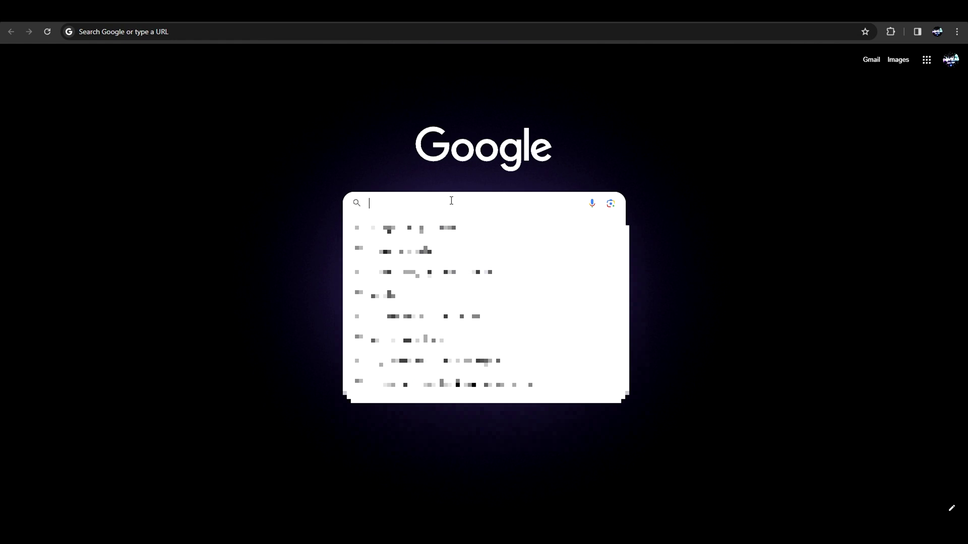
# - Switch to Chrome, search Google Images for "paper scrap collage", and save the Peony and Parakeet collage as paper2 in the papers folder
pyautogui.write('paper scrap collage')
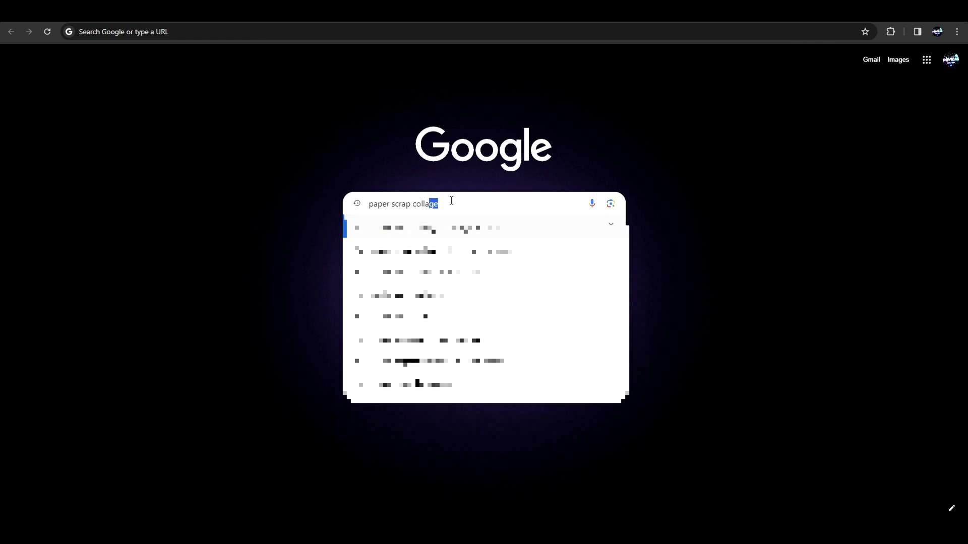
pyautogui.press('Return')
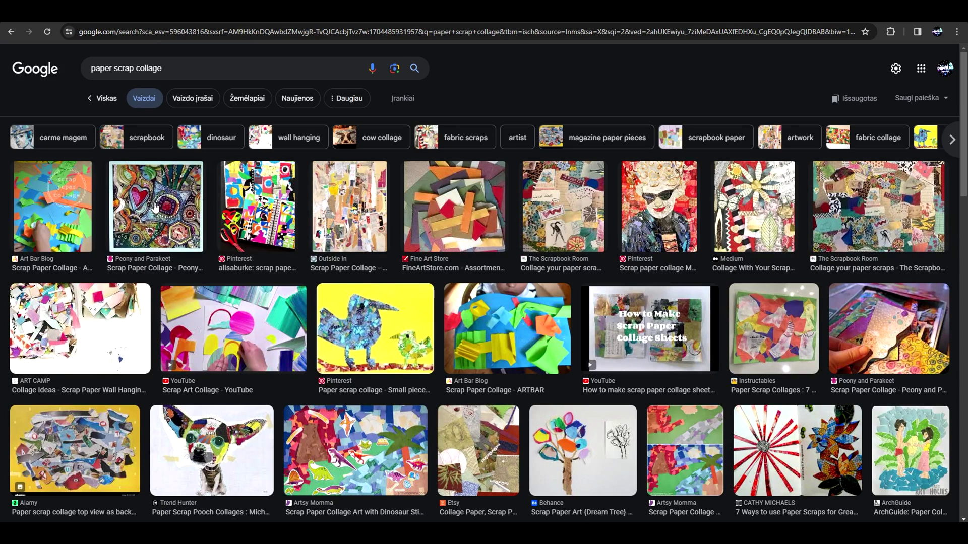
pyautogui.click(166, 270)
pyautogui.rightClick(717, 212)
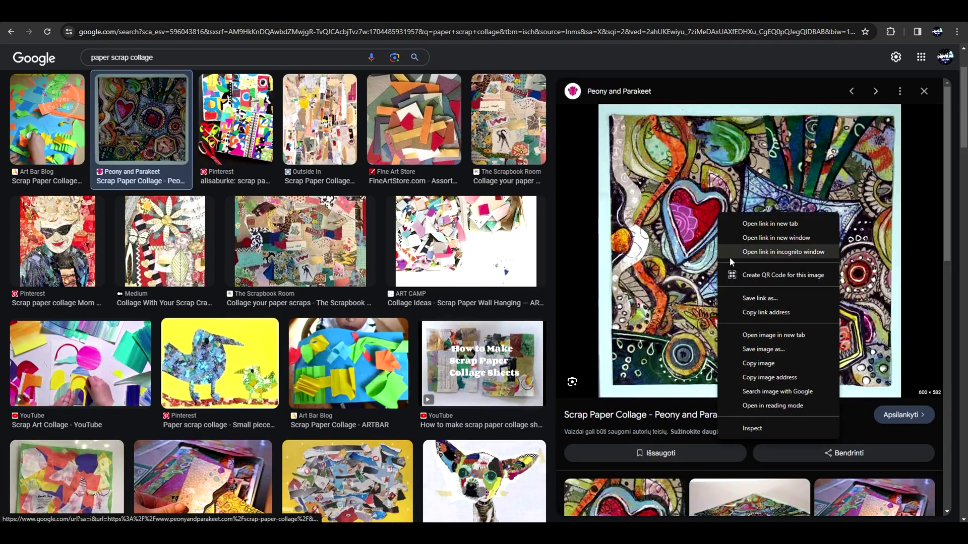
pyautogui.click(762, 348)
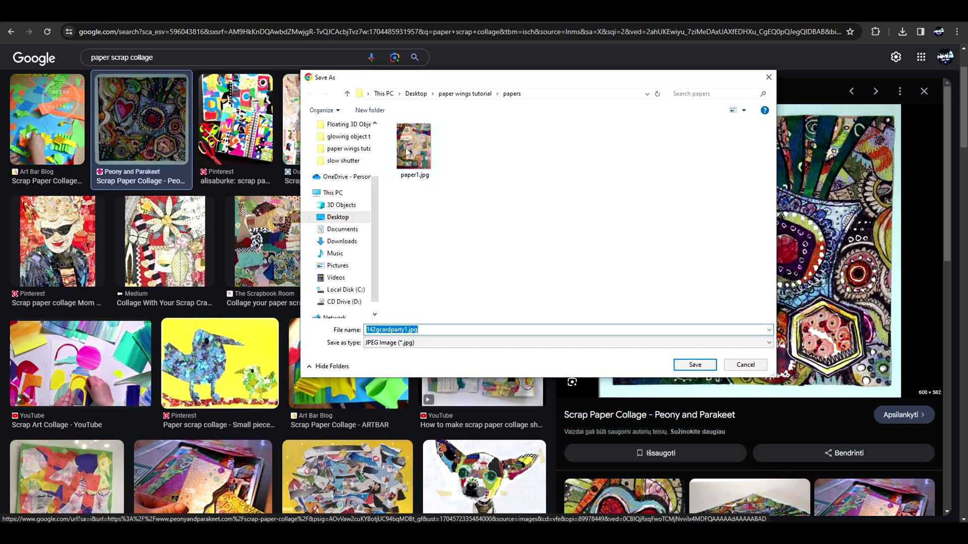
pyautogui.write('pap')
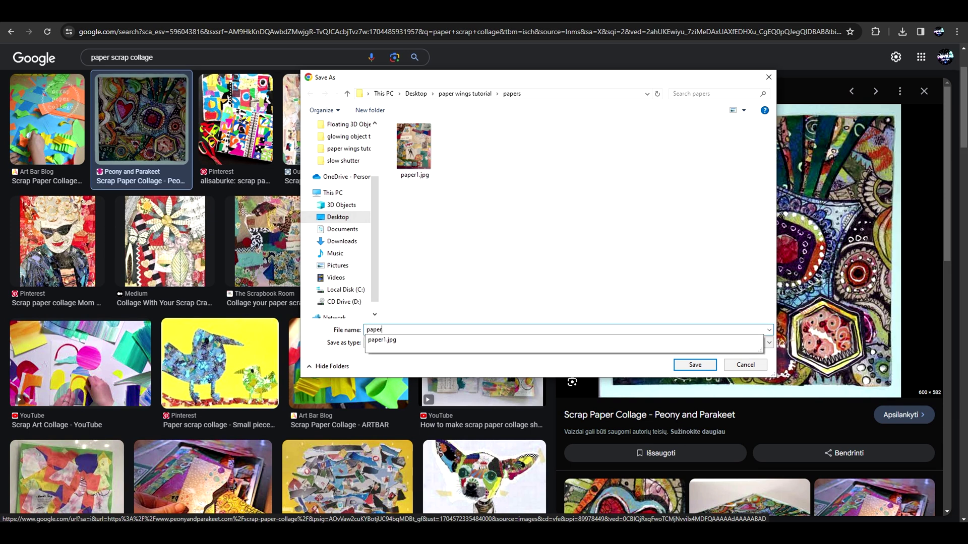
pyautogui.write('er')
pyautogui.press('Return')
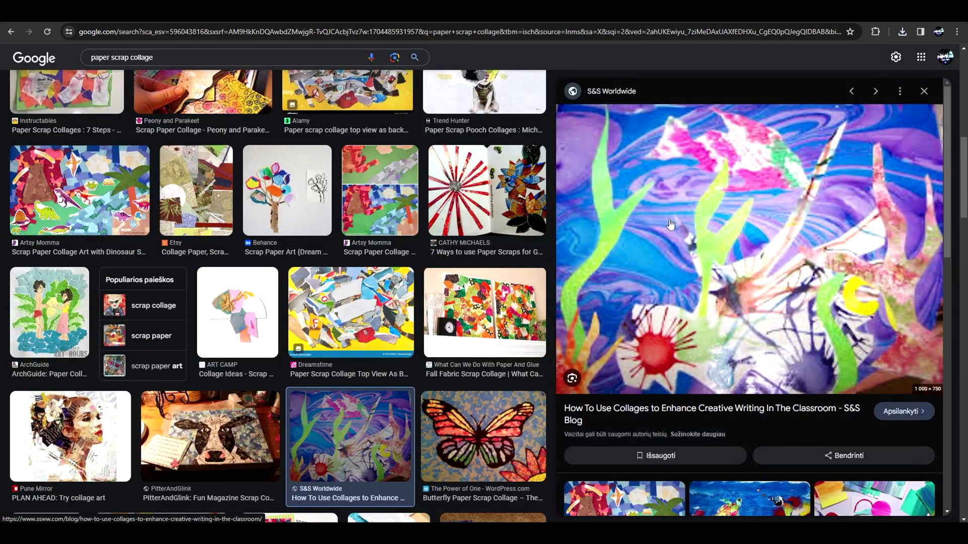
# - Save the blue underwater collage image from S&S Worldwide as paper3 in the papers folder
pyautogui.rightClick(670, 223)
pyautogui.click(690, 355)
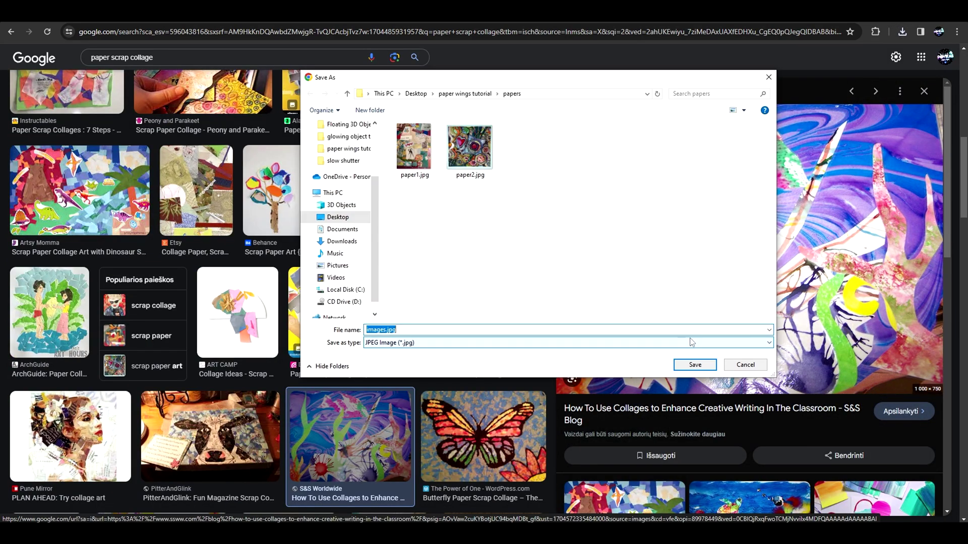
pyautogui.write('paper3')
pyautogui.press('Return')
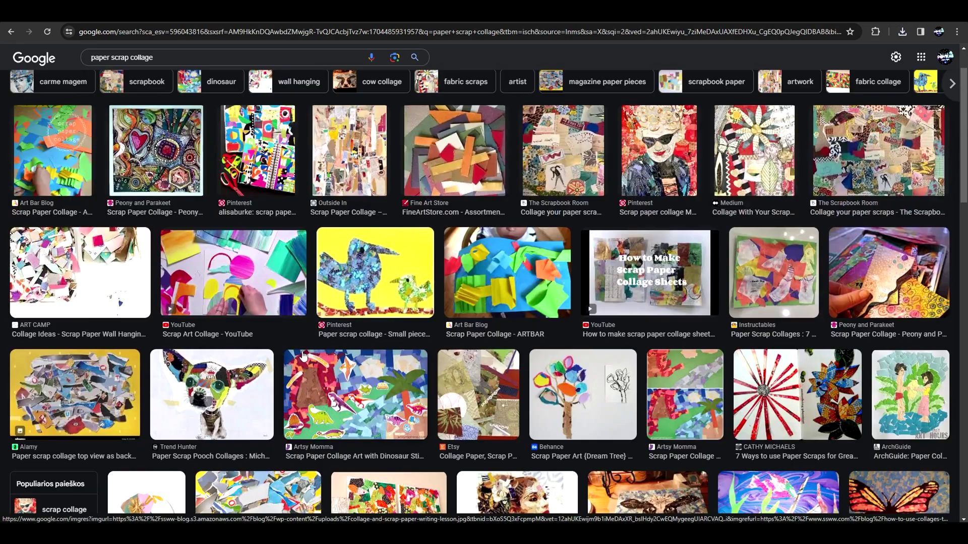
# - Open the colorful alisaburke scrap paper collage from Pinterest and save the image as paper4
pyautogui.scroll(2, 181, 285)
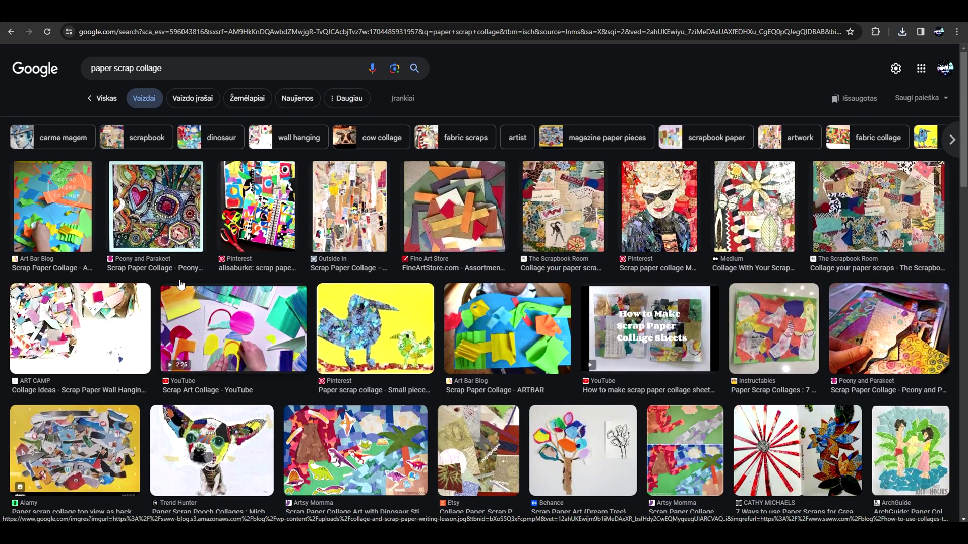
pyautogui.click(257, 206)
pyautogui.rightClick(688, 234)
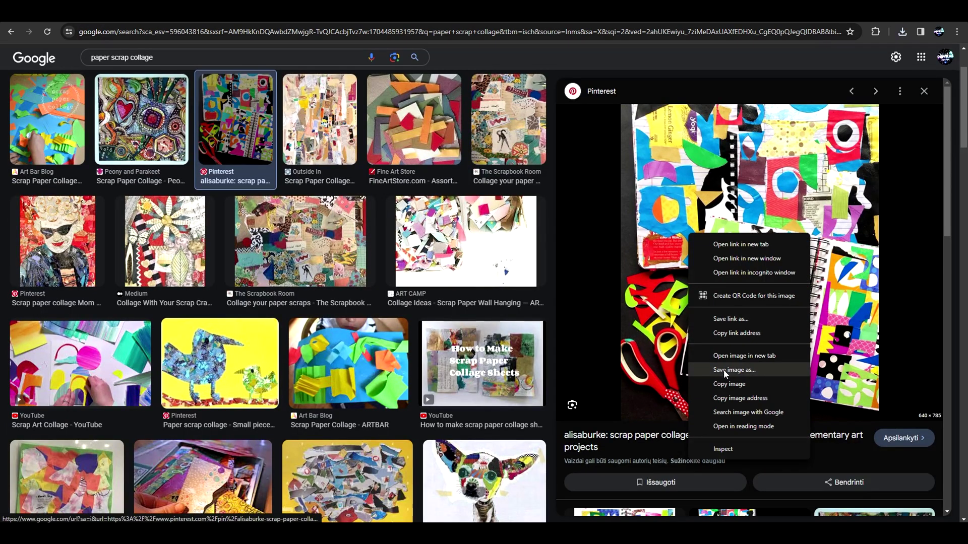
pyautogui.click(723, 370)
pyautogui.write('paper4')
pyautogui.press('Return')
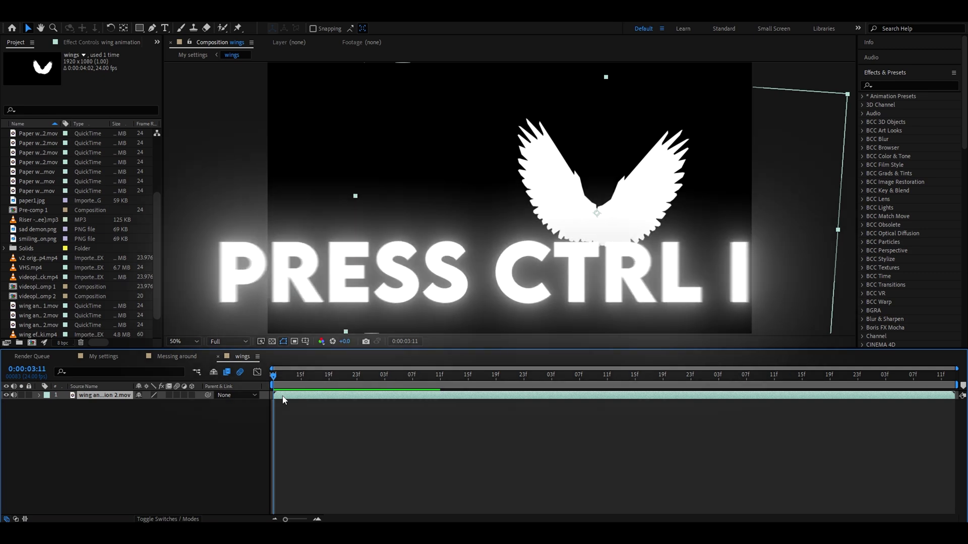
# - Switch back to After Effects, import paper1.jpg through paper4.jpg, and add them below the wing layer in the wings composition
pyautogui.hotkey('ctrl', 'i')
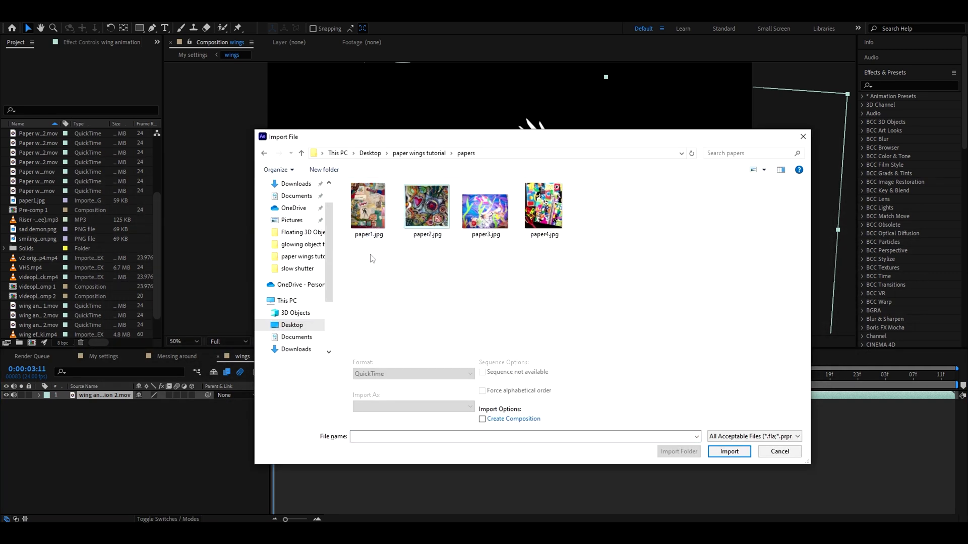
pyautogui.moveTo(367, 257); pyautogui.dragTo(577, 227)
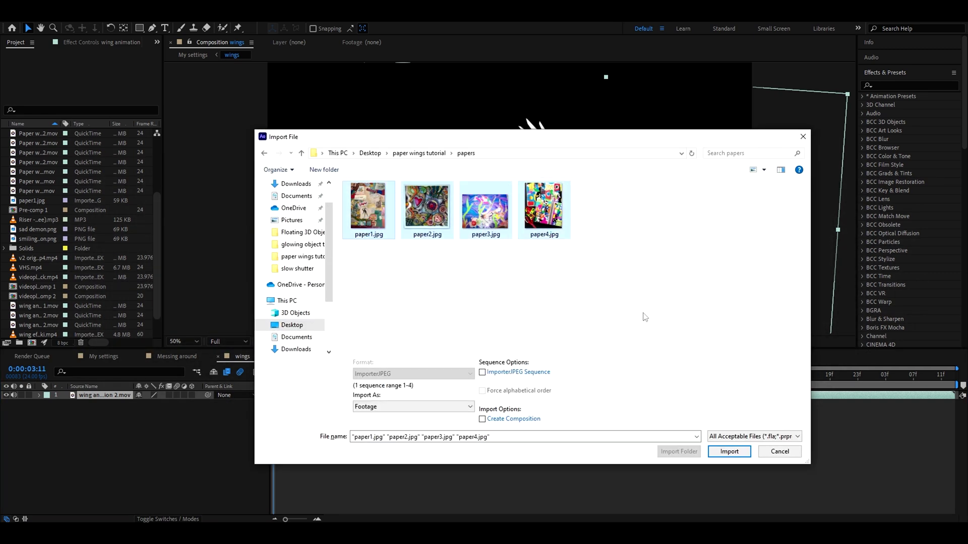
pyautogui.click(729, 452)
pyautogui.moveTo(33, 220); pyautogui.dragTo(106, 398)
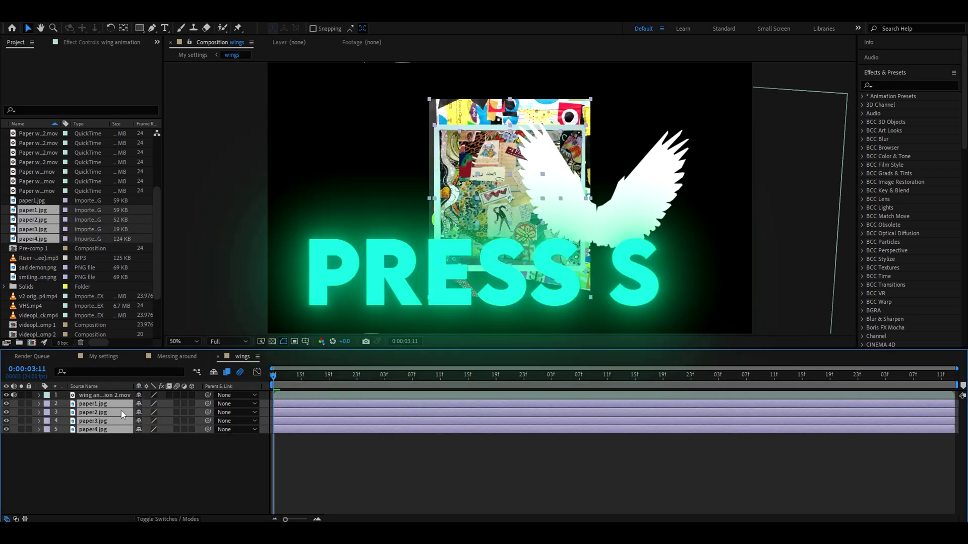
# - Scale the four paper layers to 201% and move them behind the wings
pyautogui.press('s')
pyautogui.moveTo(151, 413); pyautogui.dragTo(200, 407)
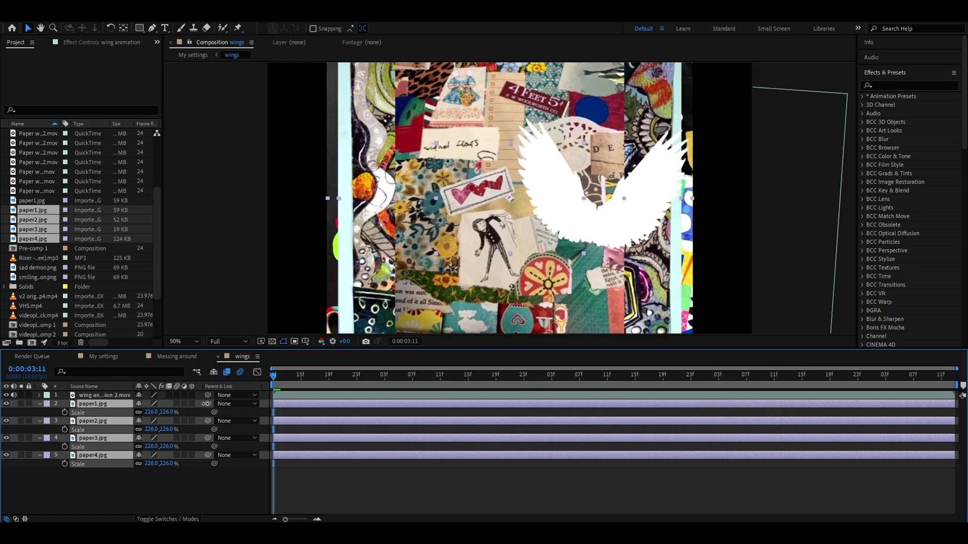
pyautogui.moveTo(440, 263); pyautogui.dragTo(532, 264)
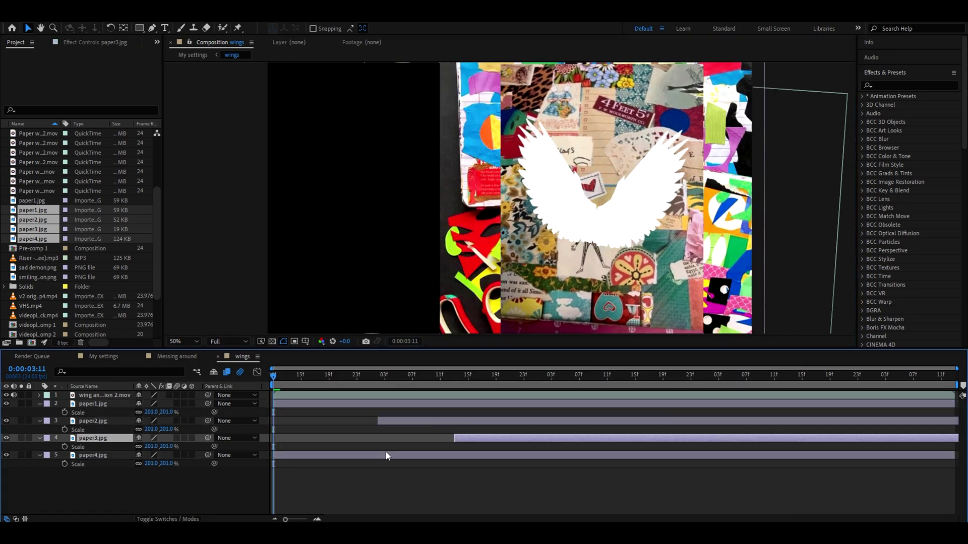
# - Stagger the start times of the paper2, paper3 and paper4 layers along the timeline
pyautogui.moveTo(386, 455); pyautogui.dragTo(622, 457)
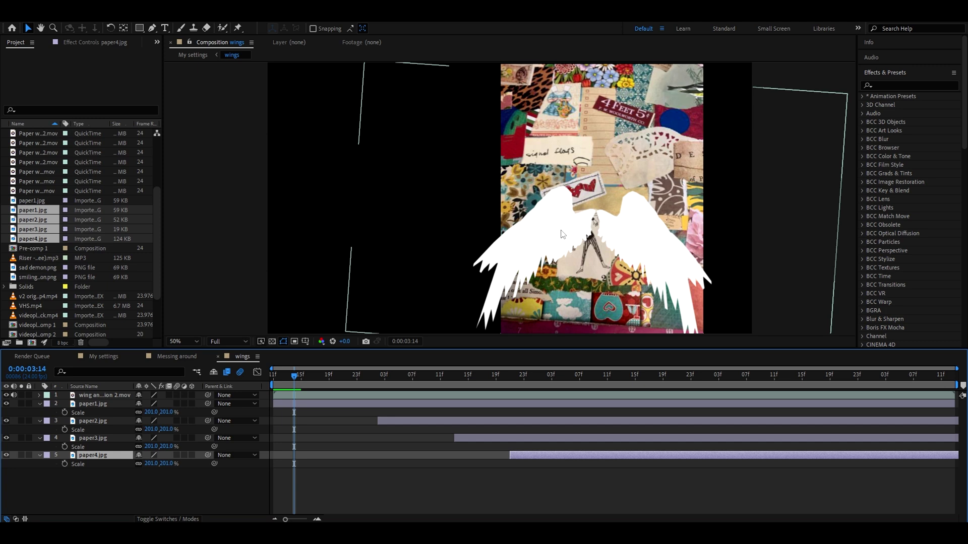
# - Split the wing layer at 0:00:03:14 and trim paper1.jpg to end there, returning the current time to 0:00:03:11
pyautogui.click(292, 395)
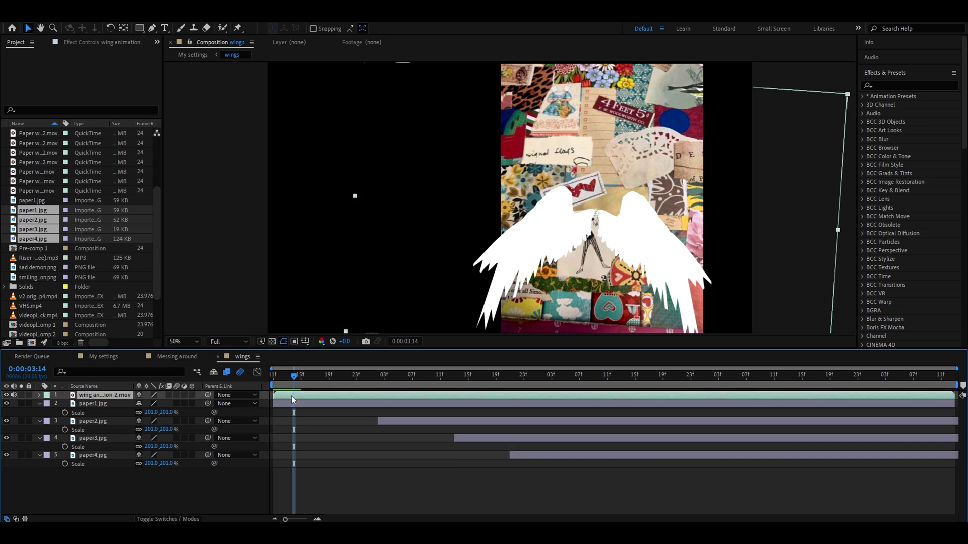
pyautogui.hotkey('ctrl', 'shift', 'd')
pyautogui.click(291, 414)
pyautogui.hotkey('ctrl', 'shift', 'd')
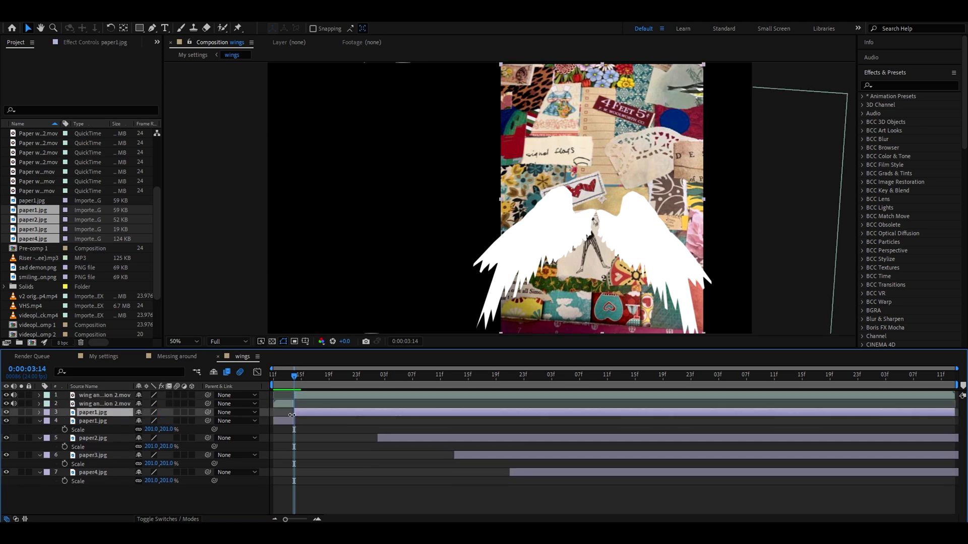
pyautogui.press('Delete')
pyautogui.click(272, 379)
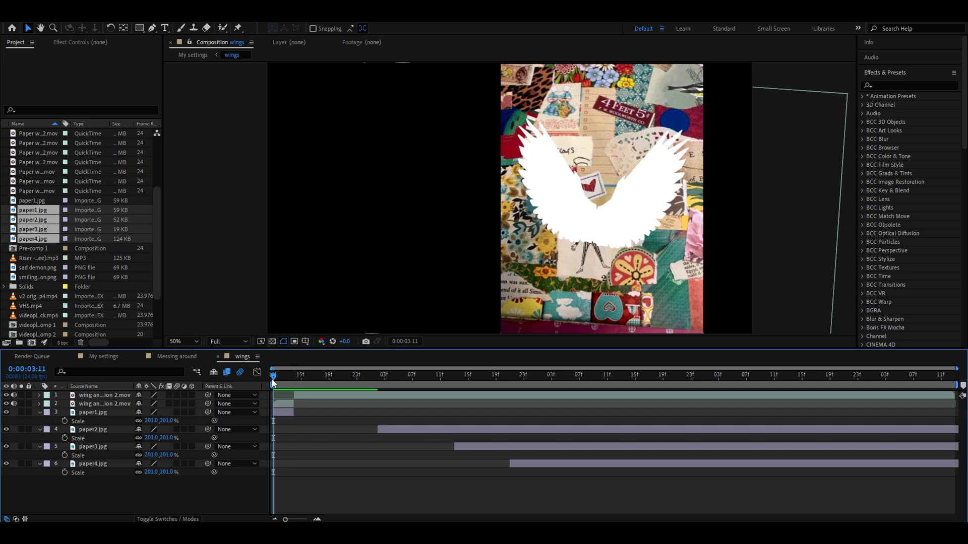
# - Set the paper1.jpg layer's track matte to Alpha Matte "wing animation 2.mov"
pyautogui.click(283, 413)
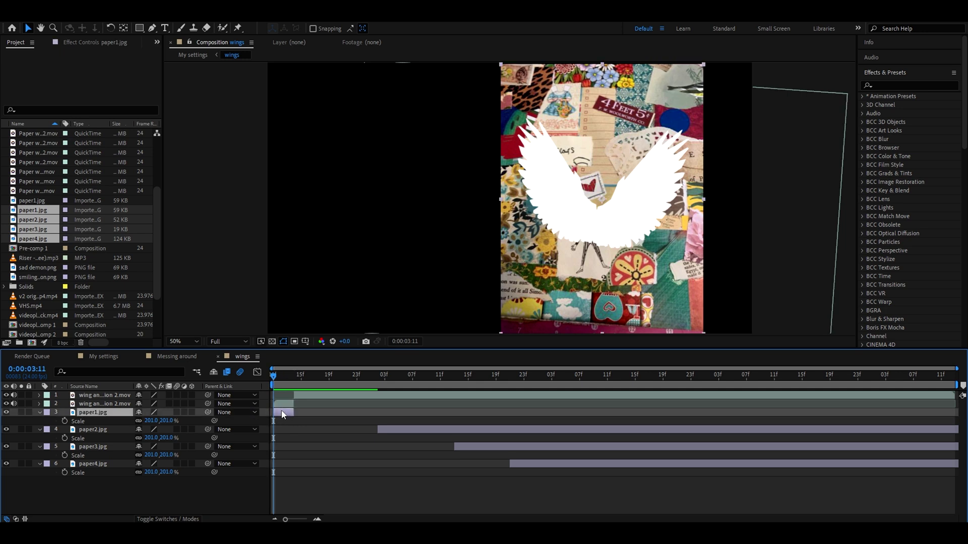
pyautogui.click(179, 519)
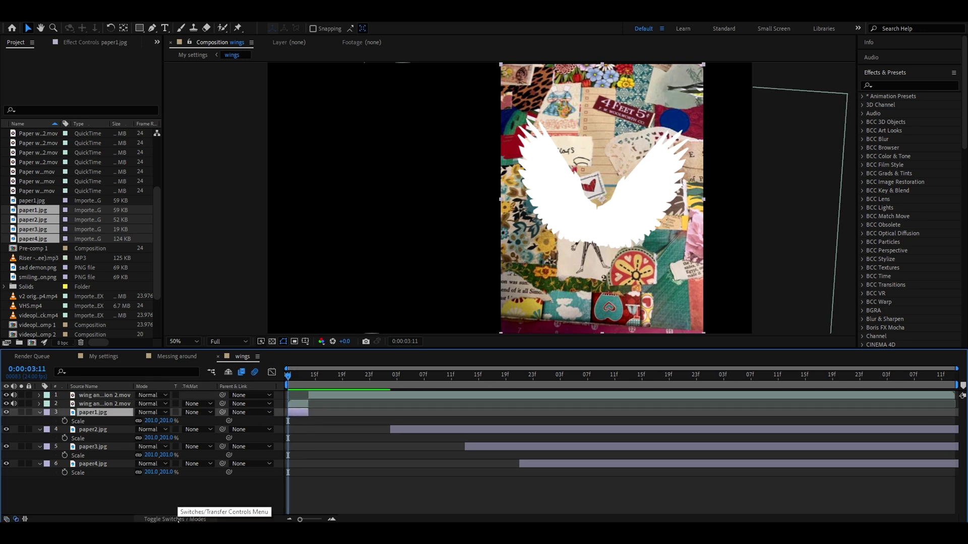
pyautogui.click(193, 412)
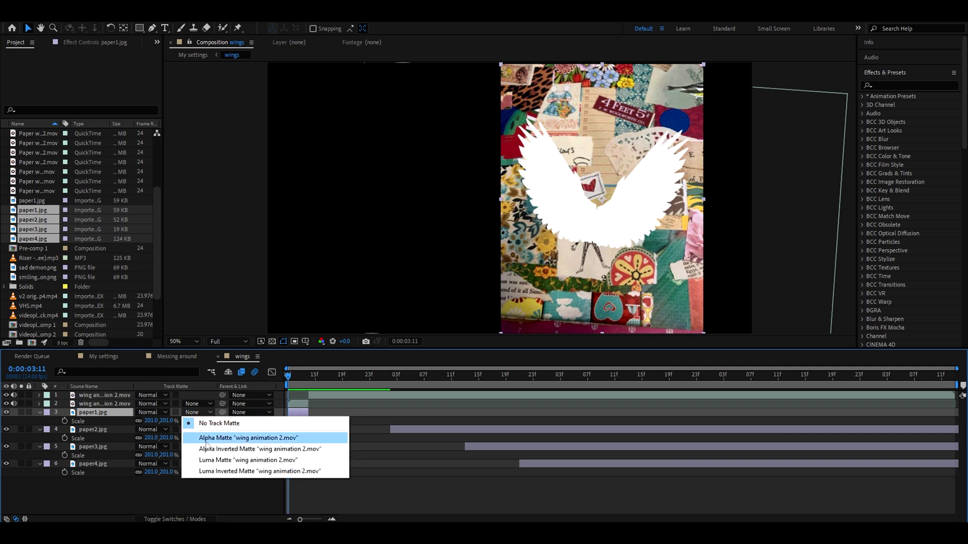
pyautogui.click(206, 438)
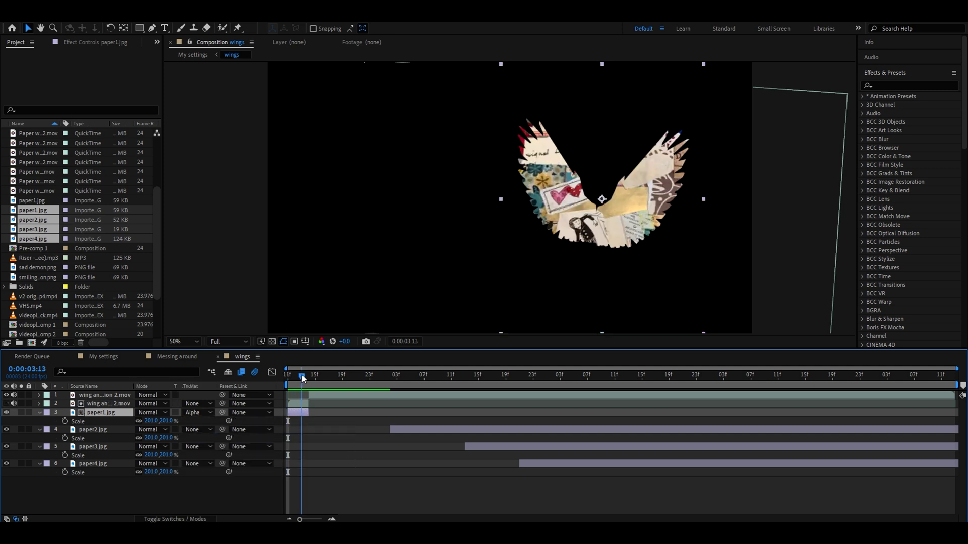
# - Split the wing layer at 0:00:03:18 and place paper2.jpg directly beneath the second wing segment, starting where that segment begins
pyautogui.moveTo(302, 379); pyautogui.dragTo(334, 380)
pyautogui.click(335, 394)
pyautogui.hotkey('ctrl', 'shift', 'd')
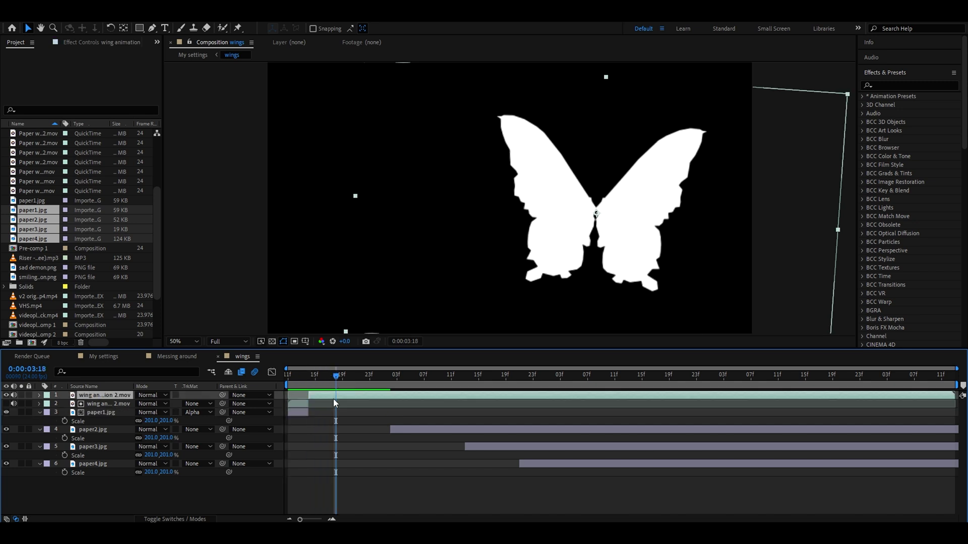
pyautogui.press('pageup')
pyautogui.moveTo(401, 438); pyautogui.dragTo(321, 442)
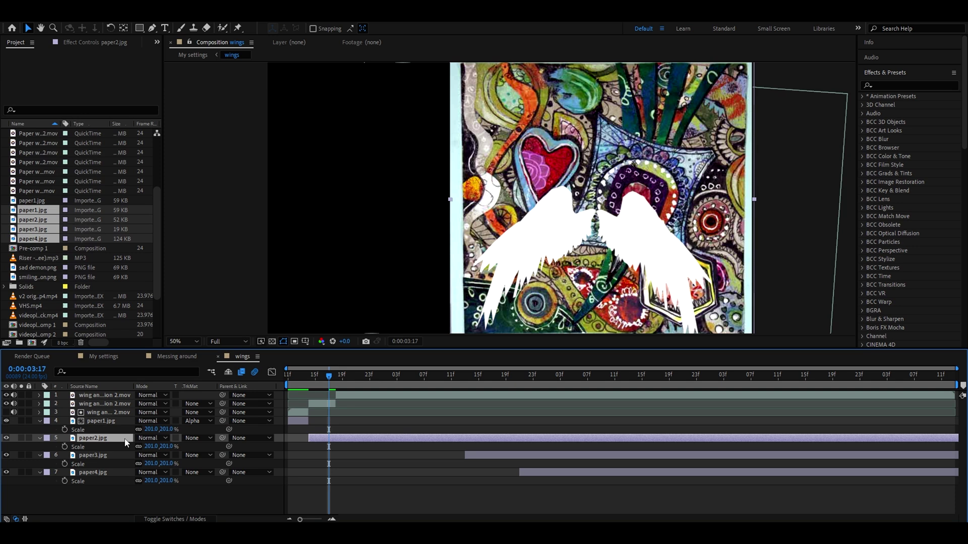
pyautogui.moveTo(124, 443); pyautogui.dragTo(125, 407)
# - Trim paper2.jpg to end at 0:00:03:18 and set its track matte to Alpha Matte "wing animation 2.mov"
pyautogui.click(335, 378)
pyautogui.hotkey('ctrl', 'shift', 'd')
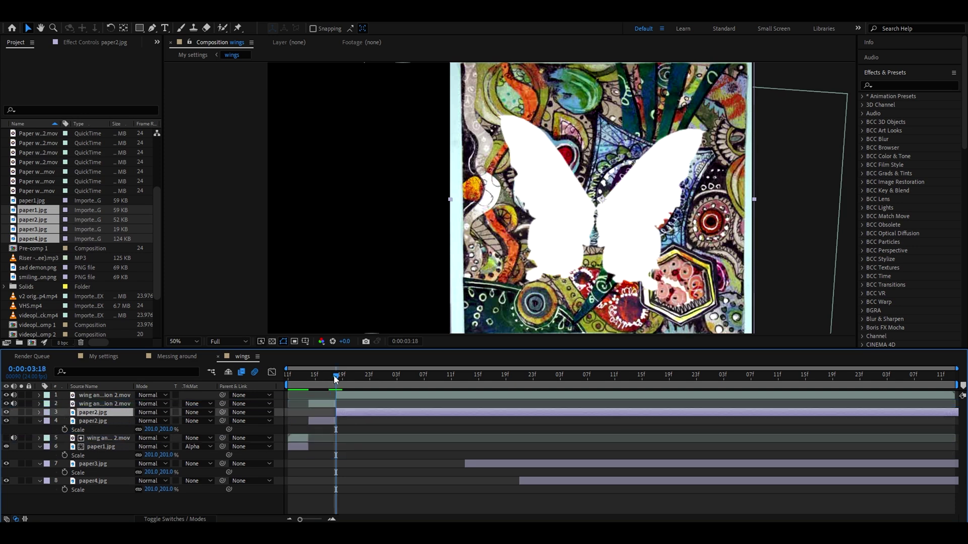
pyautogui.press('Delete')
pyautogui.moveTo(335, 378); pyautogui.dragTo(321, 379)
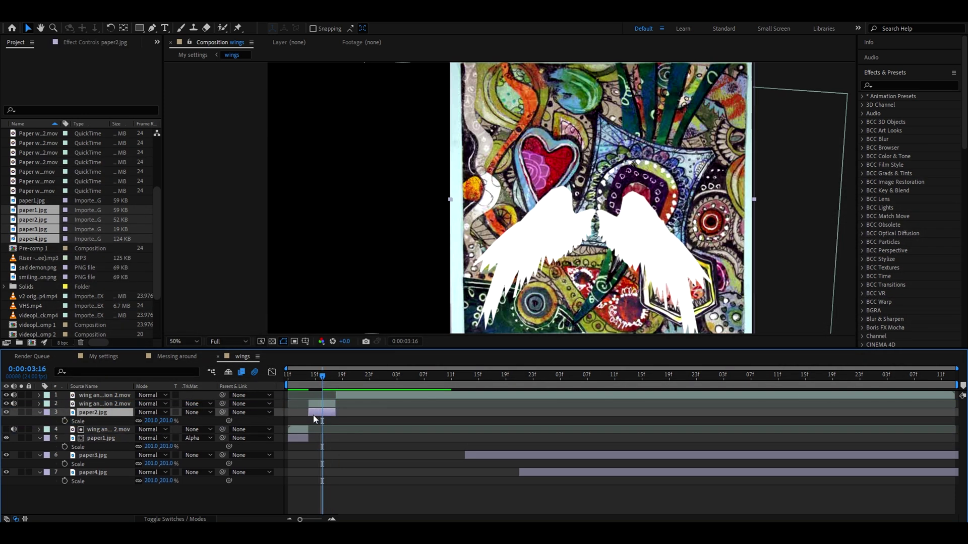
pyautogui.click(194, 412)
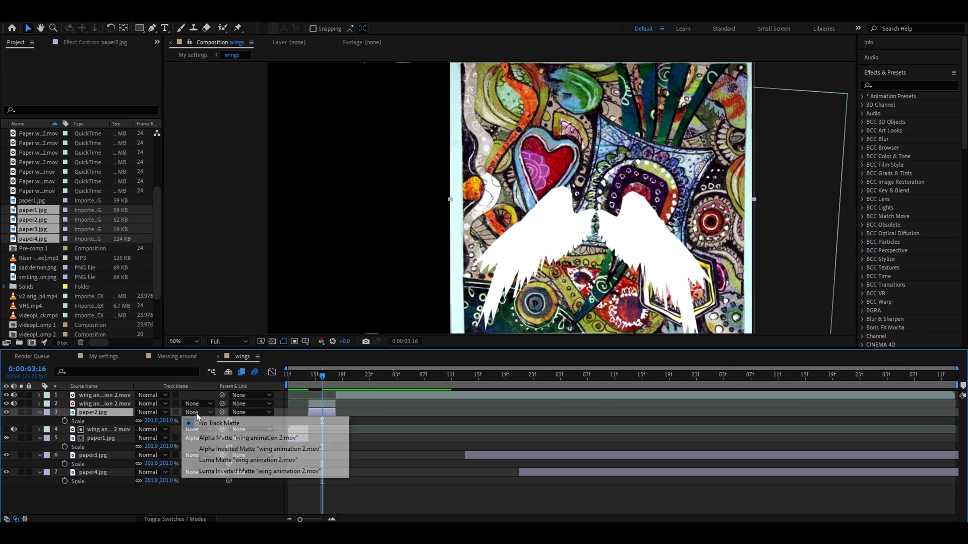
pyautogui.click(247, 438)
# - Place paper3.jpg directly beneath the remaining wing layer, starting at 0:00:03:18, and scale it to 447%
pyautogui.moveTo(469, 455); pyautogui.dragTo(347, 457)
pyautogui.moveTo(100, 455); pyautogui.dragTo(225, 412)
pyautogui.click(343, 377)
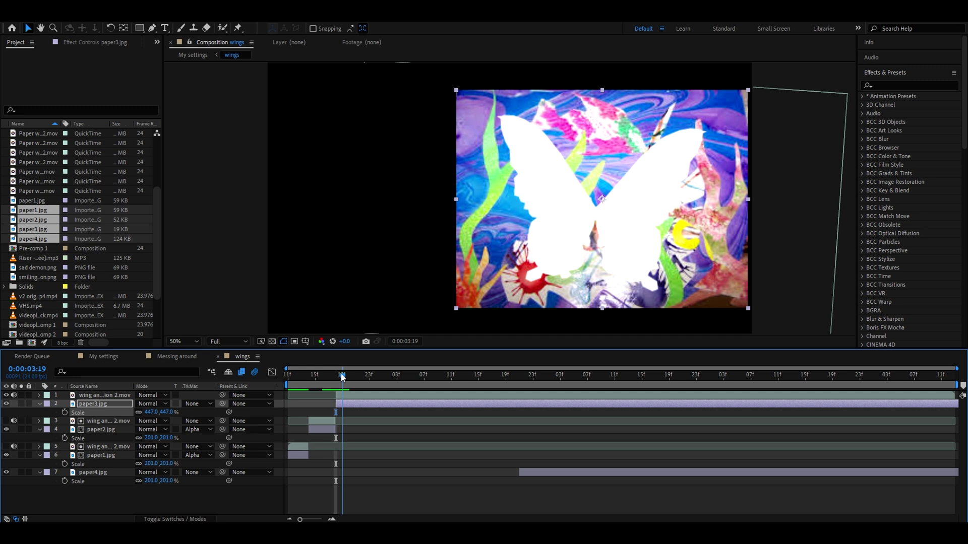
# - Cut the wing layer and paper3.jpg at 0:00:03:22 and fill that wing segment with paper3.jpg using an alpha matte
pyautogui.moveTo(357, 378); pyautogui.dragTo(363, 378)
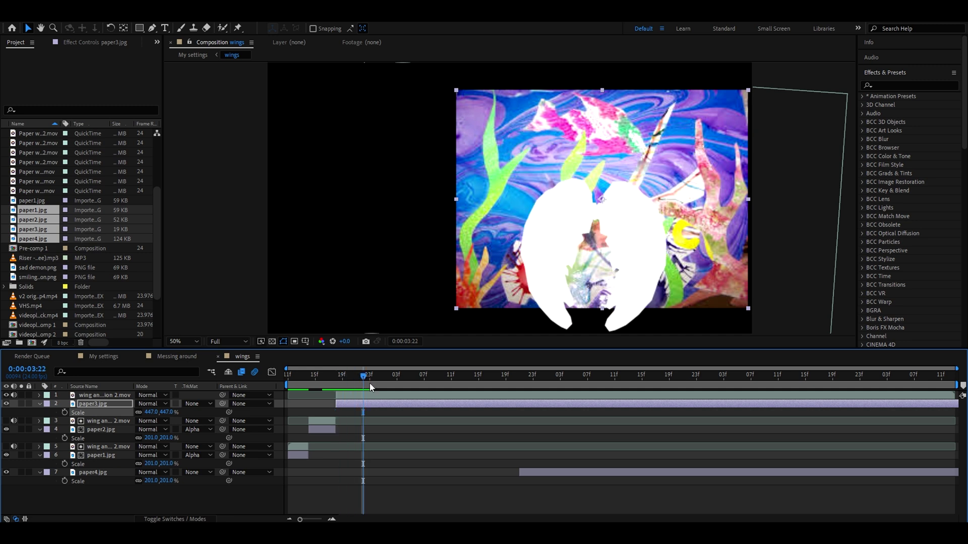
pyautogui.hotkey('ctrl', 'shift', 'd')
pyautogui.click(363, 404)
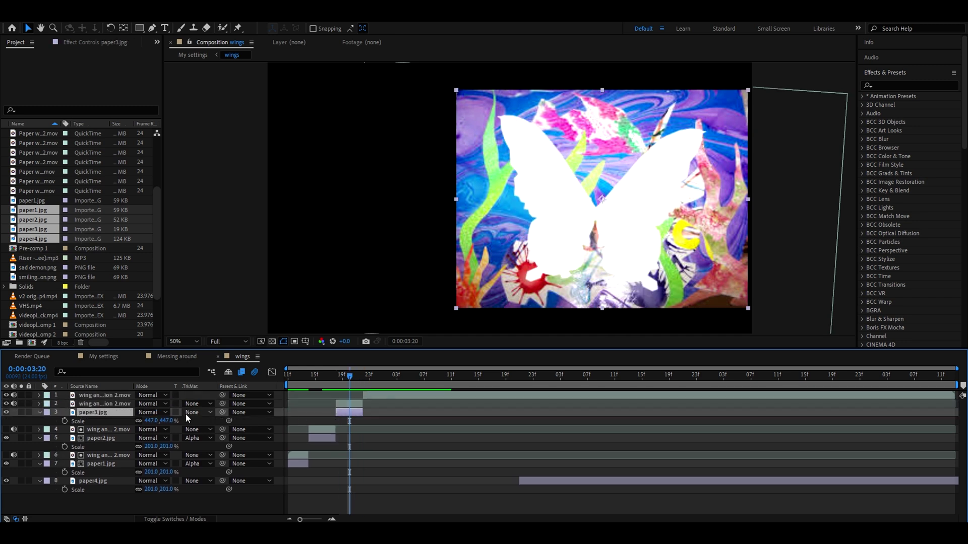
pyautogui.click(197, 412)
pyautogui.click(204, 439)
# - Split the last wing layer just before 0:00:04:02 and fill the new segment with paper4.jpg through a track matte
pyautogui.moveTo(383, 375); pyautogui.dragTo(389, 376)
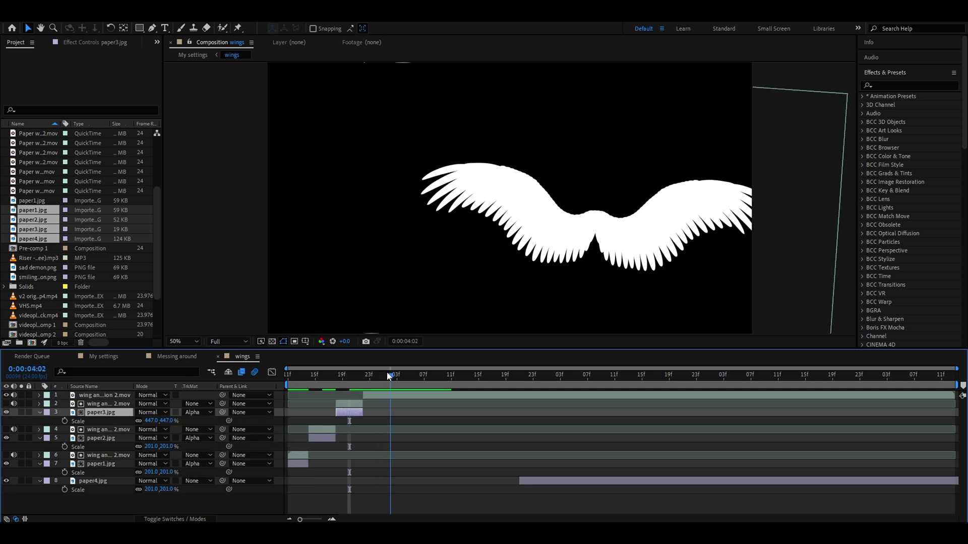
pyautogui.click(380, 395)
pyautogui.hotkey('ctrl', 'shift', 'd')
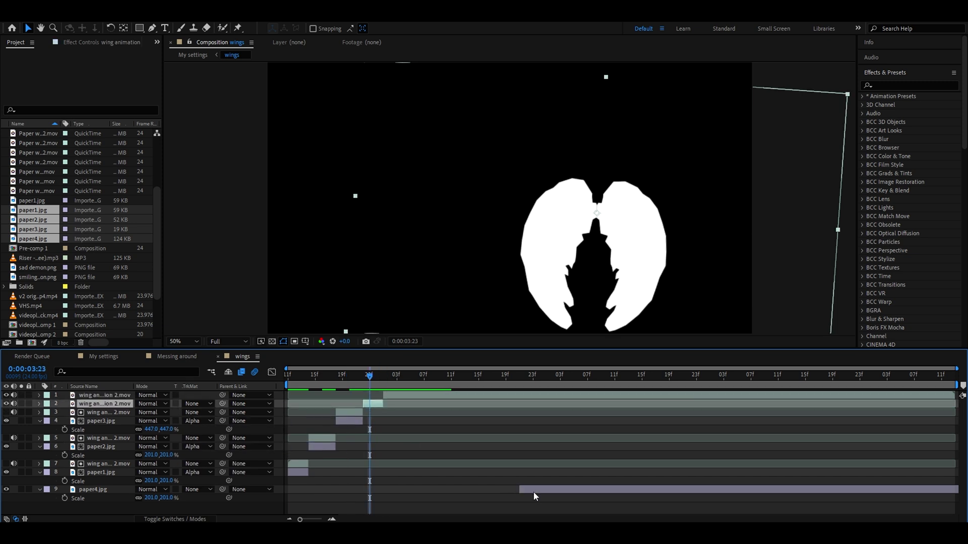
pyautogui.moveTo(533, 490); pyautogui.dragTo(379, 494)
pyautogui.click(197, 489)
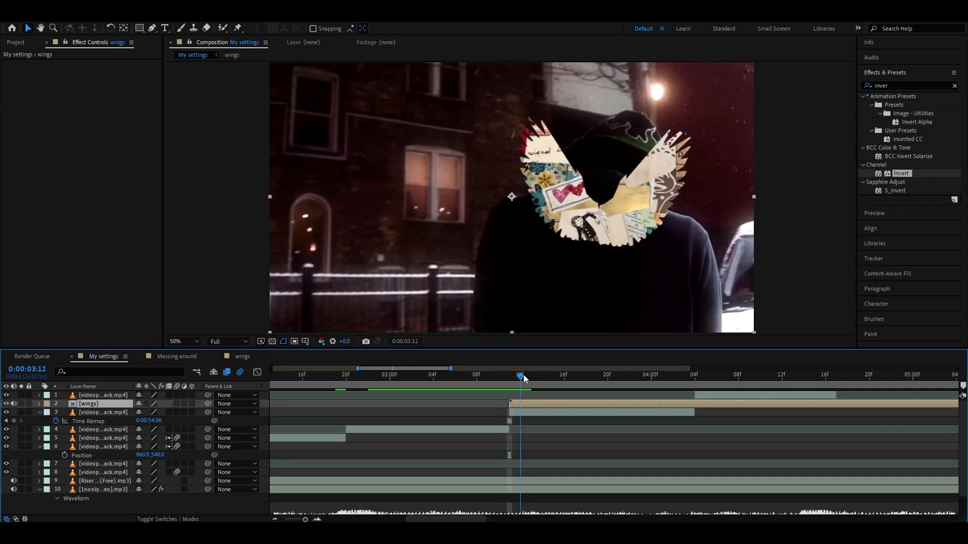
# - Trim the wings layer in the My settings composition to end with the frozen clip and return the current time to 0:00:03:11
pyautogui.moveTo(524, 379); pyautogui.dragTo(505, 395)
pyautogui.hotkey('ctrl', 'shift', 'd')
pyautogui.press('Delete')
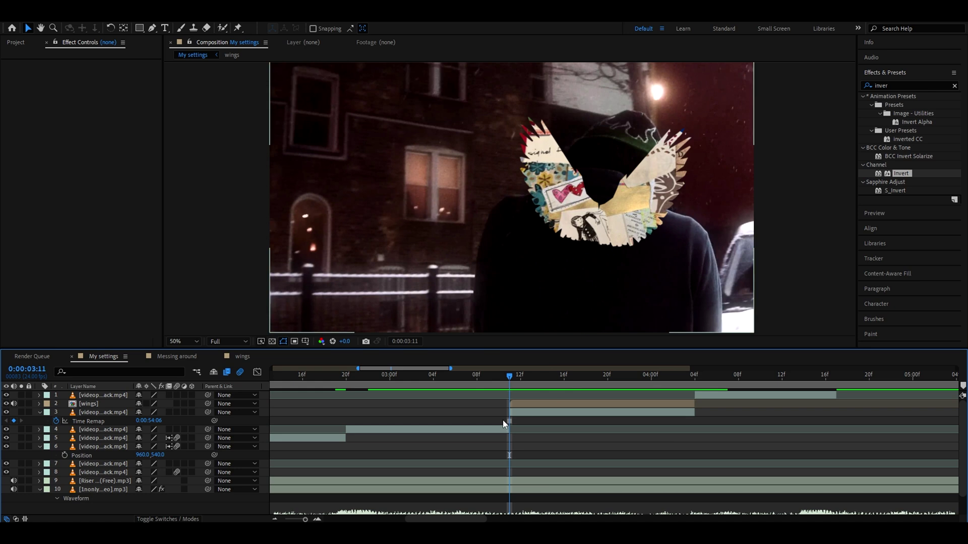
# - Add an adjustment layer above the wings layer and trim it to cover only the frozen clip, starting at 0:00:03:11
pyautogui.click(524, 403)
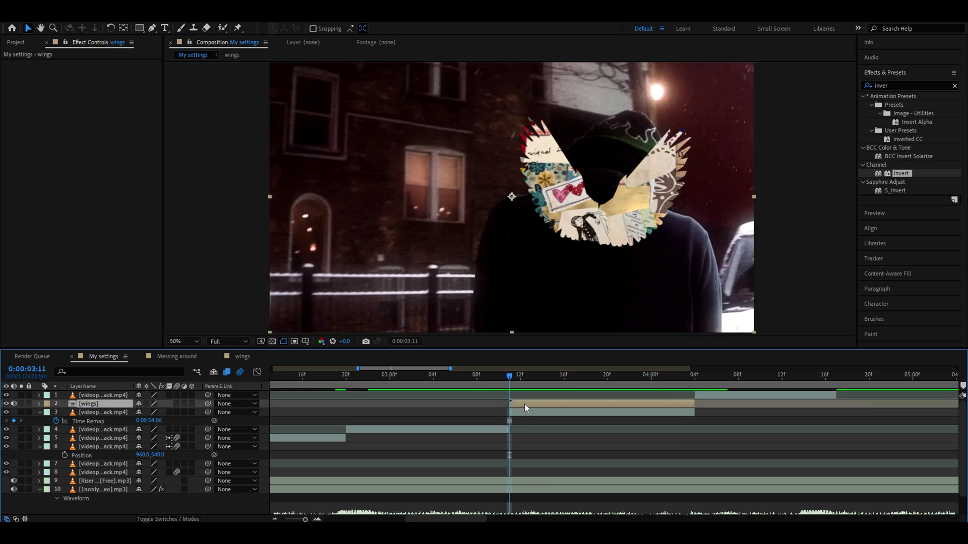
pyautogui.hotkey('ctrl', 'alt', 'y')
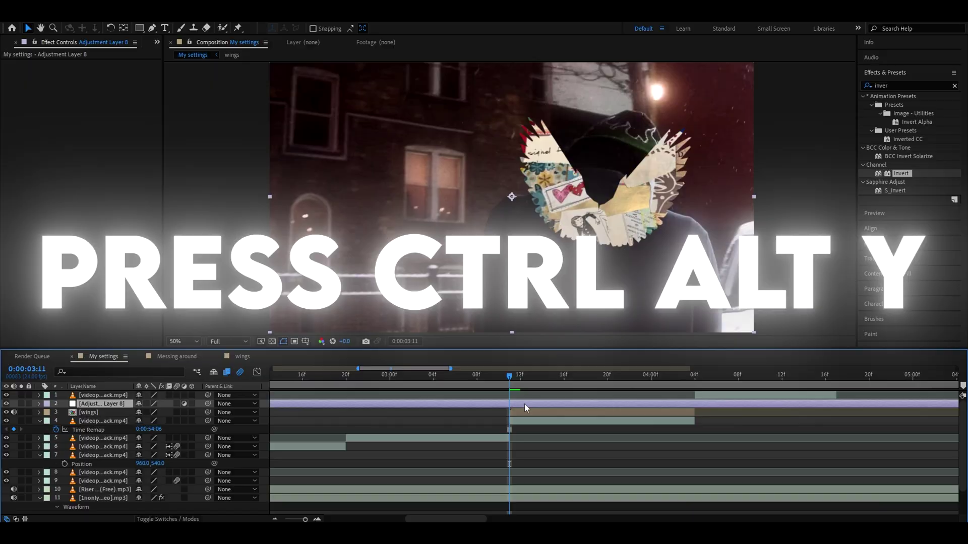
pyautogui.hotkey('ctrl', 'shift', 'd')
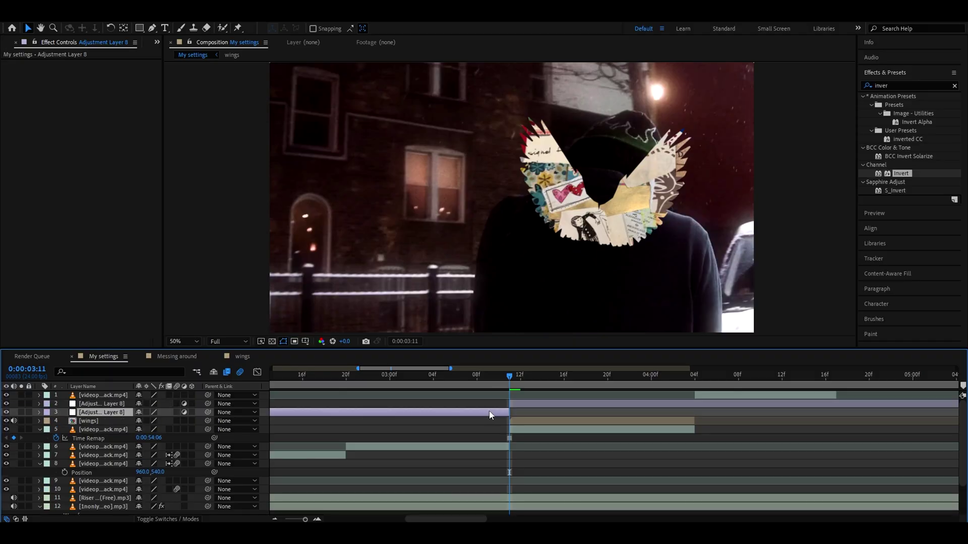
pyautogui.press('Delete')
# - Apply the Transform effect to the adjustment layer and enable Scale and Position keyframing at 0:00:03:11
pyautogui.doubleClick(881, 86)
pyautogui.write('transform')
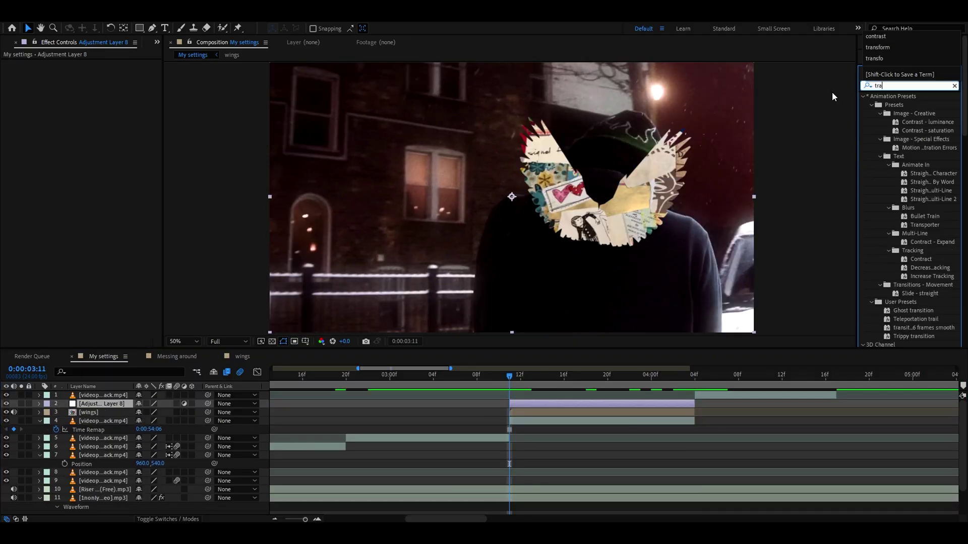
pyautogui.moveTo(906, 122); pyautogui.dragTo(20, 99)
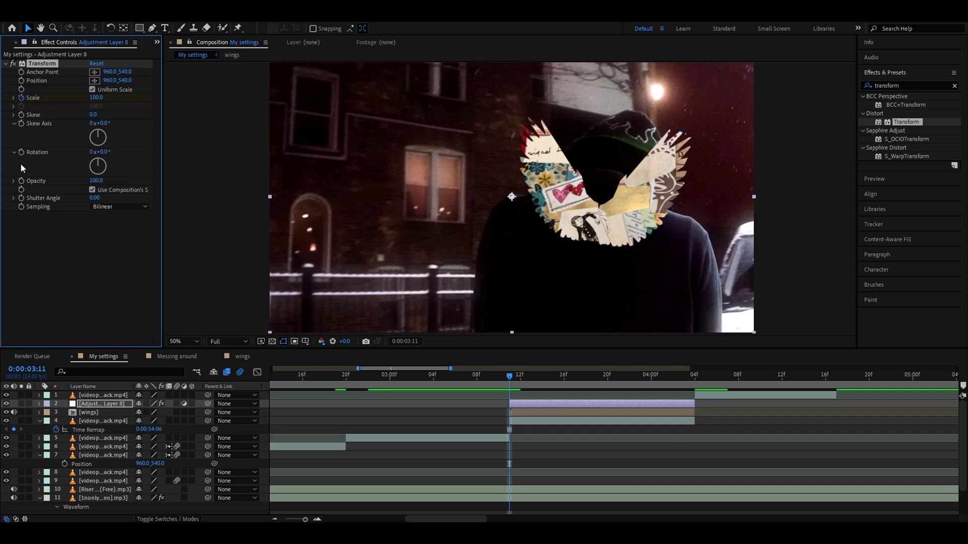
# - Keyframe Transform Scale at 139 and Position at 601, 540, placing both keyframes at the adjustment layer's end
pyautogui.press('space')
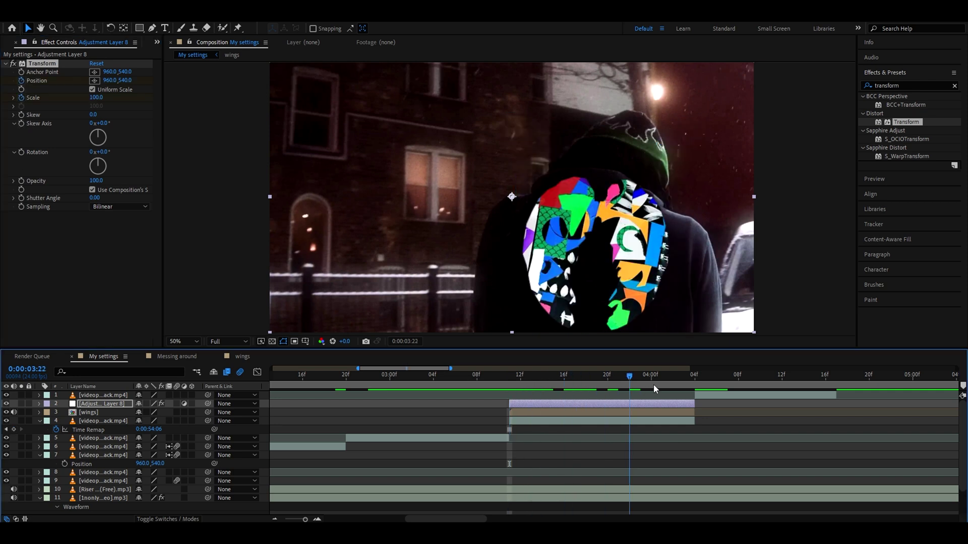
pyautogui.moveTo(96, 98); pyautogui.dragTo(60, 94)
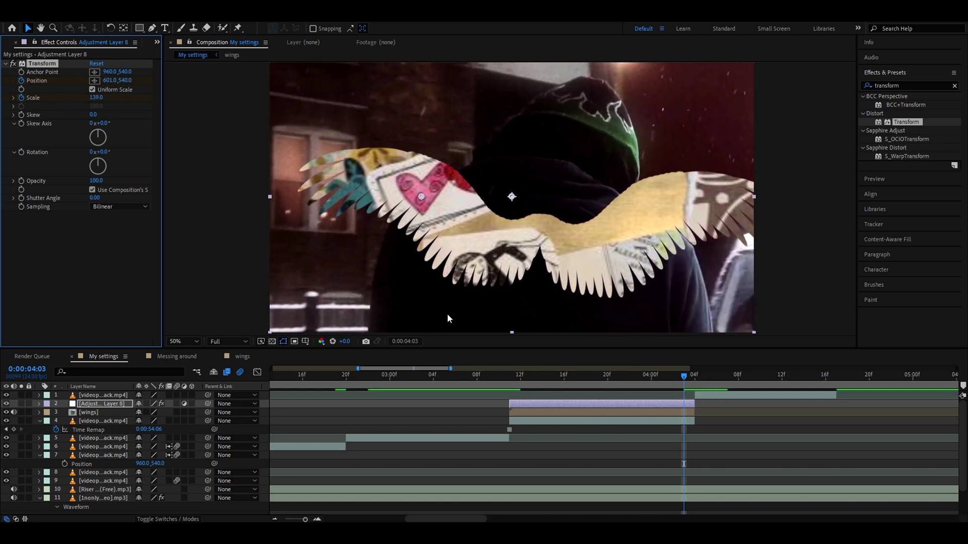
pyautogui.press('u')
pyautogui.moveTo(677, 420)
pyautogui.mouseDown()
pyautogui.moveTo(697, 432)
pyautogui.moveTo(694, 420)
pyautogui.mouseUp()
# - Enable motion blur on the adjustment layer and apply Easy Ease to all its Position and Scale keyframes
pyautogui.click(176, 404)
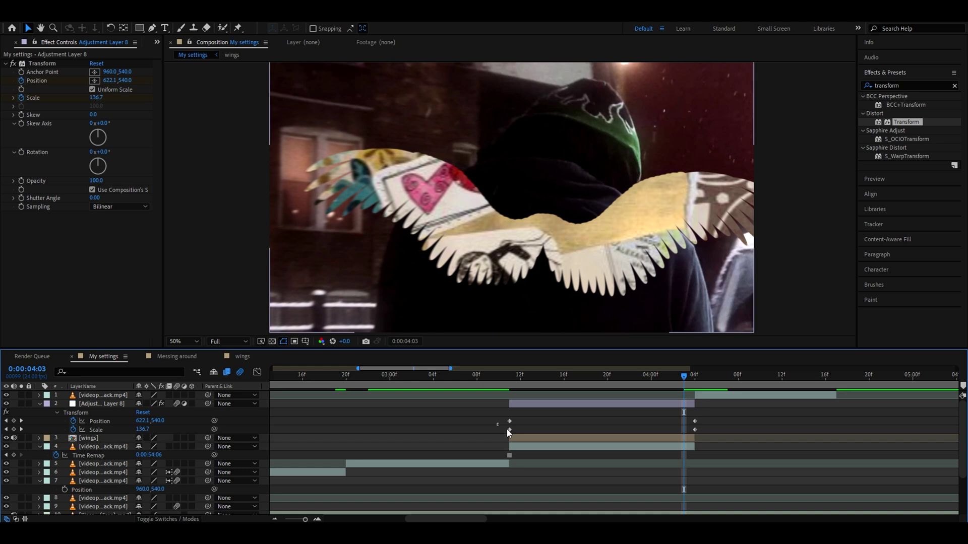
pyautogui.moveTo(504, 416); pyautogui.dragTo(694, 437)
pyautogui.press('F9')
# - Reshape the Scale curve in the value graph so the zoom rises steeply from the first keyframe
pyautogui.click(694, 429)
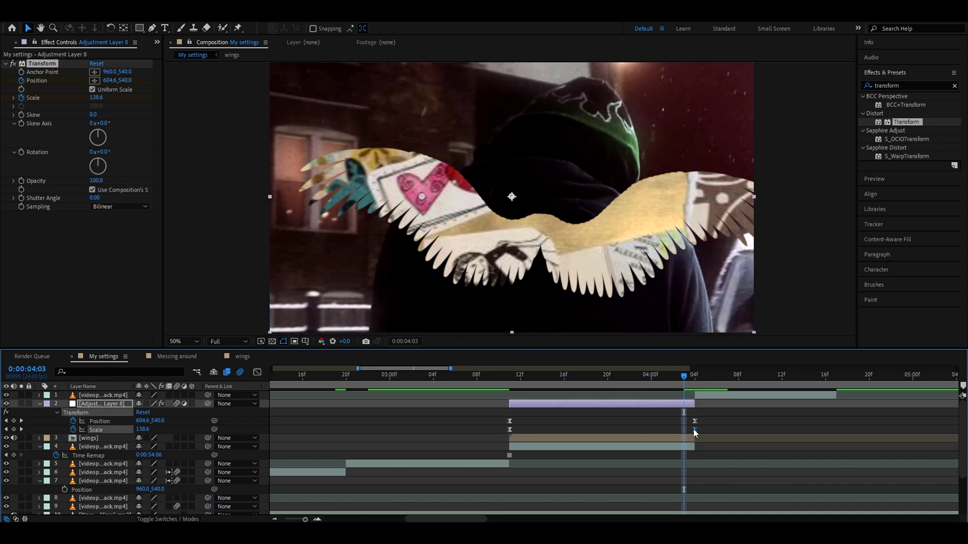
pyautogui.click(256, 372)
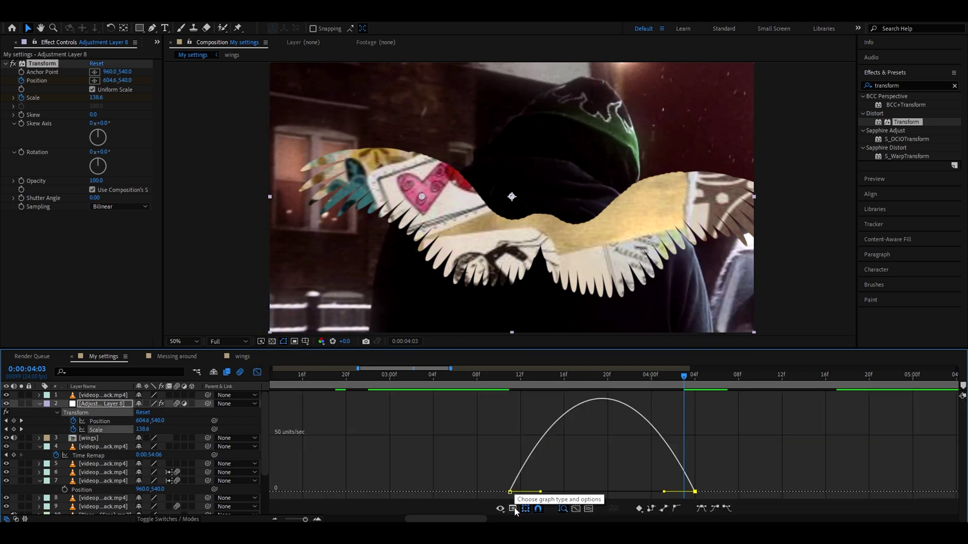
pyautogui.click(512, 509)
pyautogui.click(555, 401)
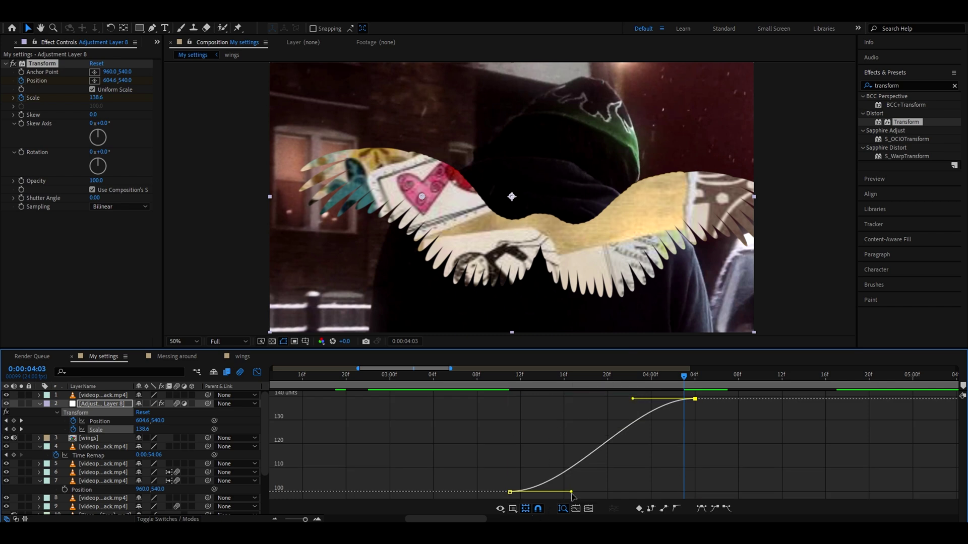
pyautogui.moveTo(572, 493); pyautogui.dragTo(512, 415)
pyautogui.hotkey('shift', 'F3')
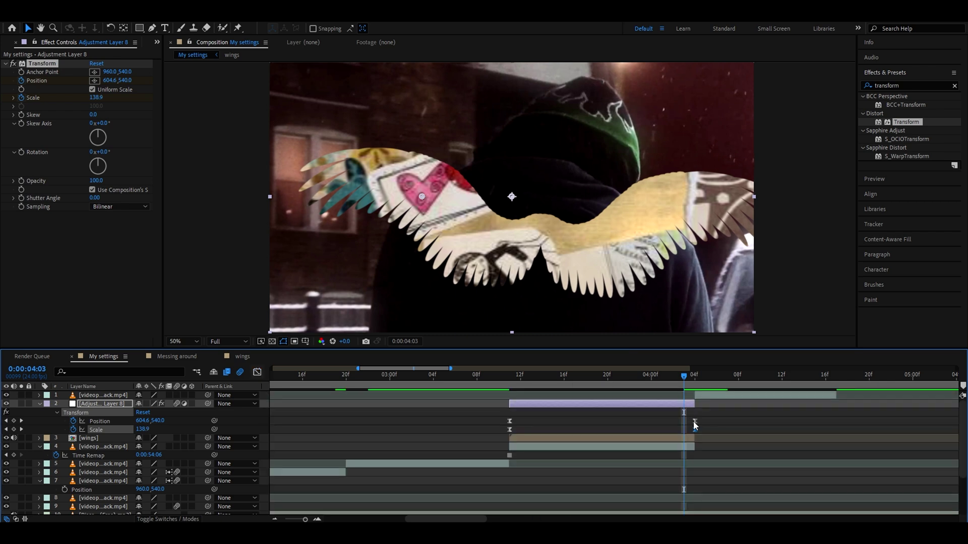
# - Reshape the Position curve in the speed graph so the movement is fastest at the first keyframe
pyautogui.click(258, 374)
pyautogui.click(518, 509)
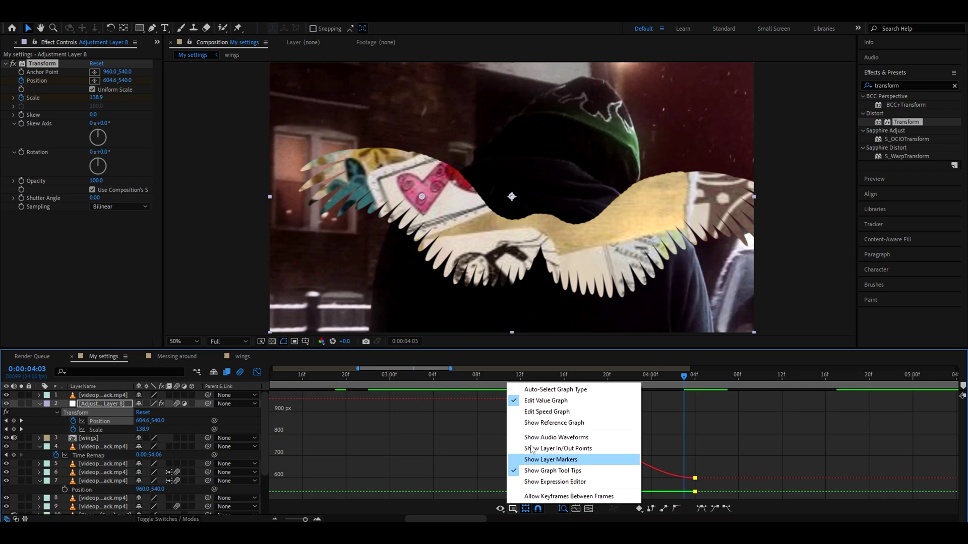
pyautogui.click(535, 410)
pyautogui.moveTo(539, 491); pyautogui.dragTo(510, 401)
pyautogui.moveTo(685, 382); pyautogui.dragTo(639, 385)
pyautogui.hotkey('shift', 'F3')
# - Move the ending Scale keyframe to 0:00:03:22 and the ending Position keyframe to about 0:00:04:01
pyautogui.moveTo(694, 429); pyautogui.dragTo(630, 434)
pyautogui.moveTo(646, 382); pyautogui.dragTo(683, 382)
pyautogui.moveTo(694, 422); pyautogui.dragTo(662, 423)
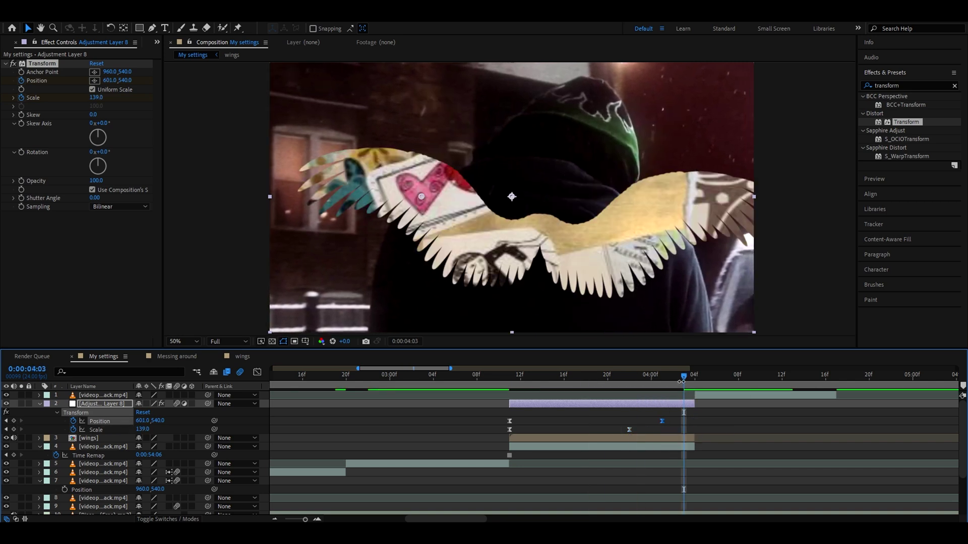
pyautogui.moveTo(681, 382); pyautogui.dragTo(663, 382)
# - Add a second adjustment layer above the first one and trim its start to 0:00:03:11
pyautogui.click(509, 386)
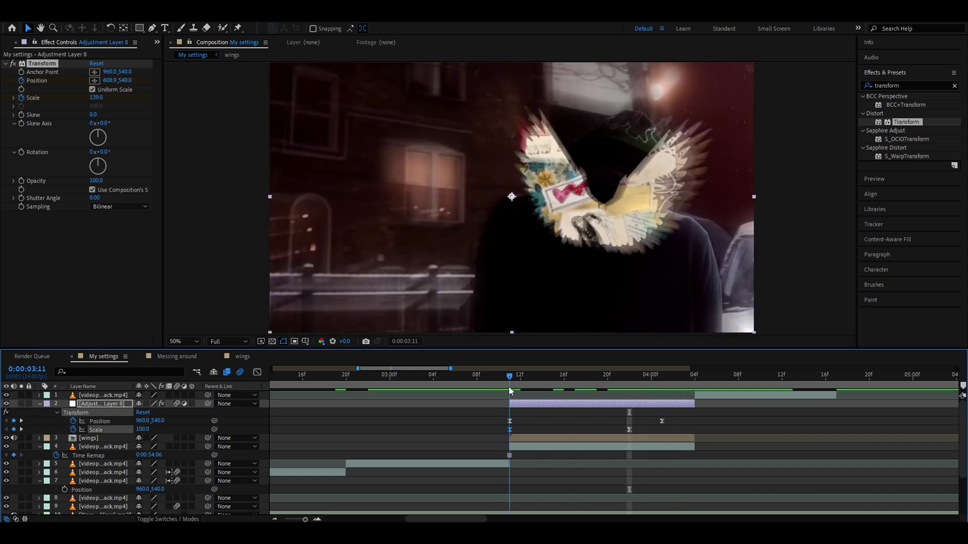
pyautogui.click(509, 430)
pyautogui.click(515, 412)
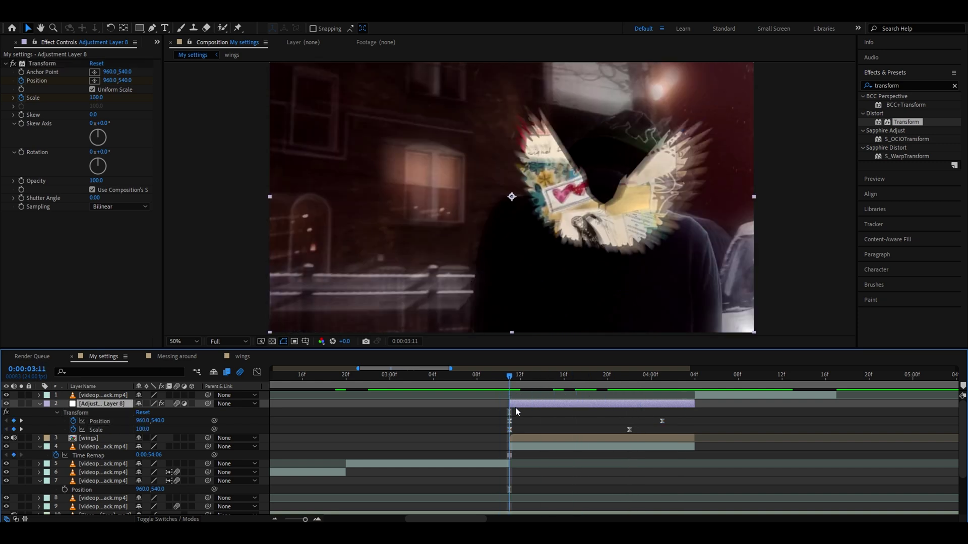
pyautogui.hotkey('ctrl', 'alt', 'y')
pyautogui.hotkey('ctrl', 'shift', 'd')
pyautogui.click(492, 411)
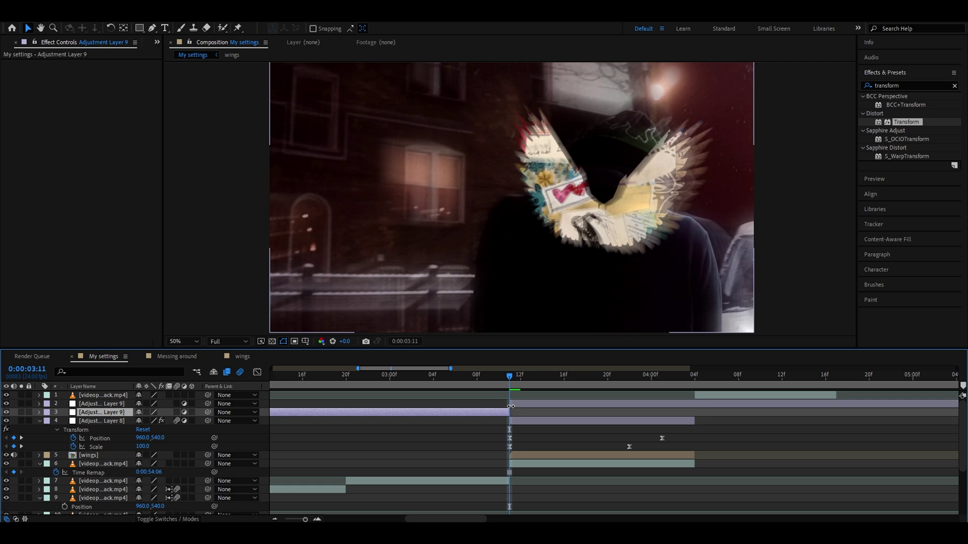
pyautogui.press('Delete')
# - Trim the second adjustment layer to end at 0:00:03:17
pyautogui.click(519, 405)
pyautogui.click(571, 378)
pyautogui.hotkey('ctrl', 'shift', 'd')
pyautogui.press('Delete')
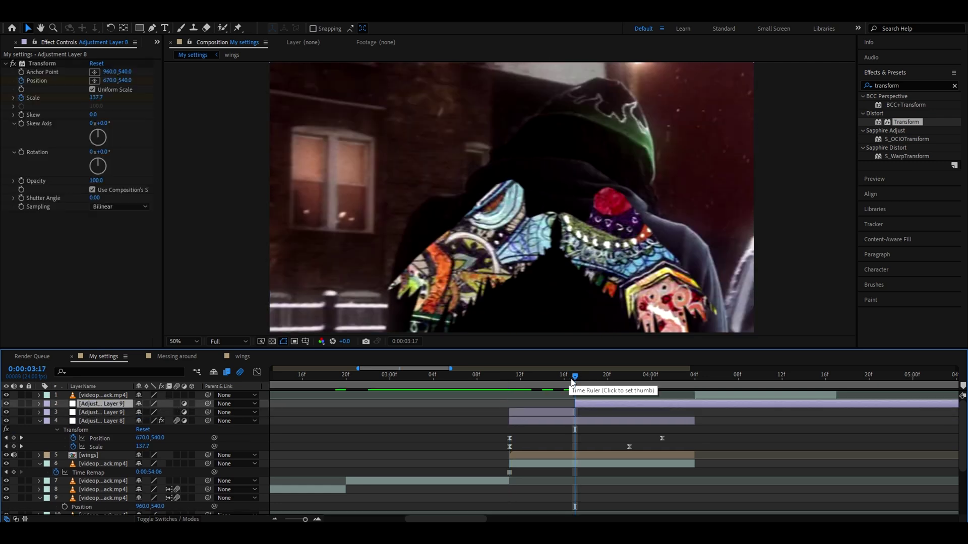
pyautogui.press('Delete')
# - Apply the Transform effect to the short adjustment layer, setting its Scale to 112 and Rotation to 3°
pyautogui.moveTo(571, 379); pyautogui.dragTo(509, 379)
pyautogui.click(529, 406)
pyautogui.moveTo(902, 122); pyautogui.dragTo(531, 403)
pyautogui.click(95, 98)
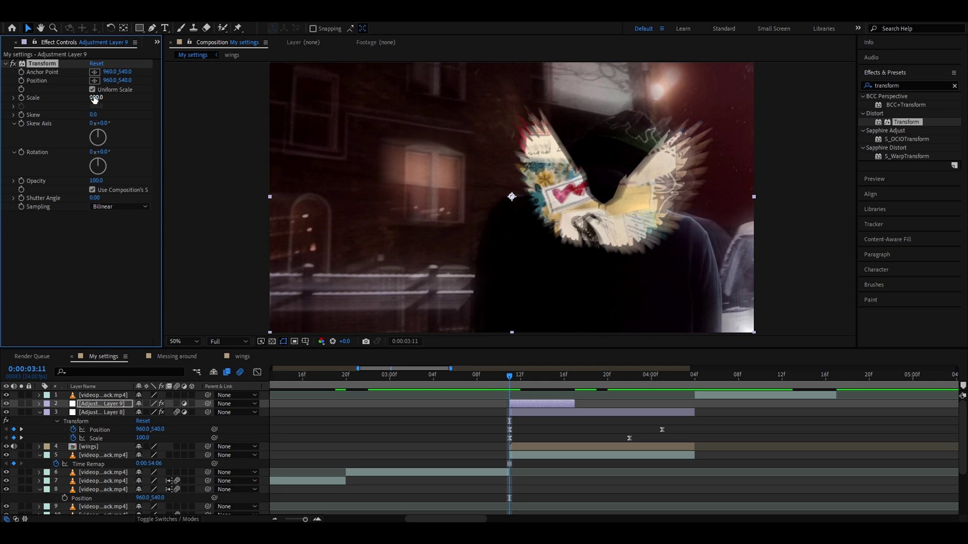
pyautogui.click(109, 153)
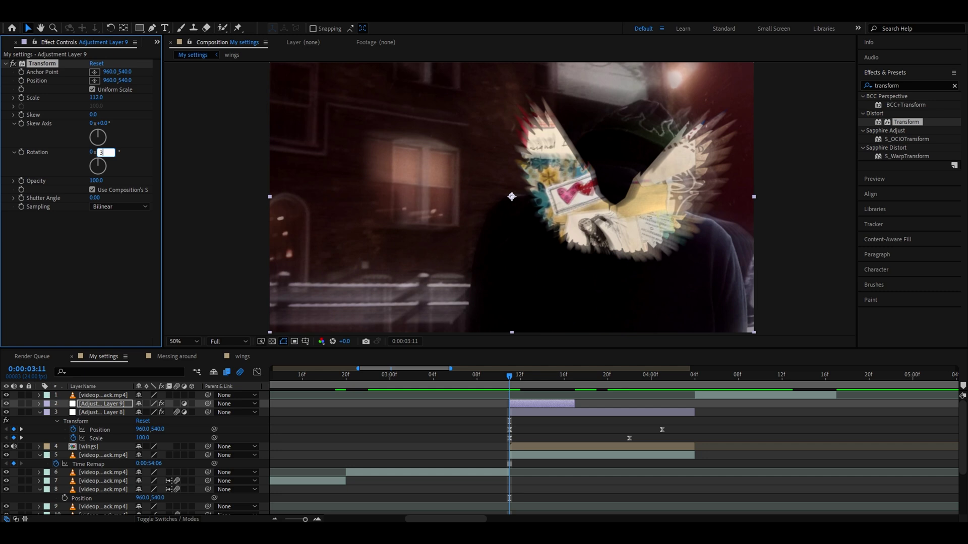
pyautogui.write('3')
pyautogui.press('Return')
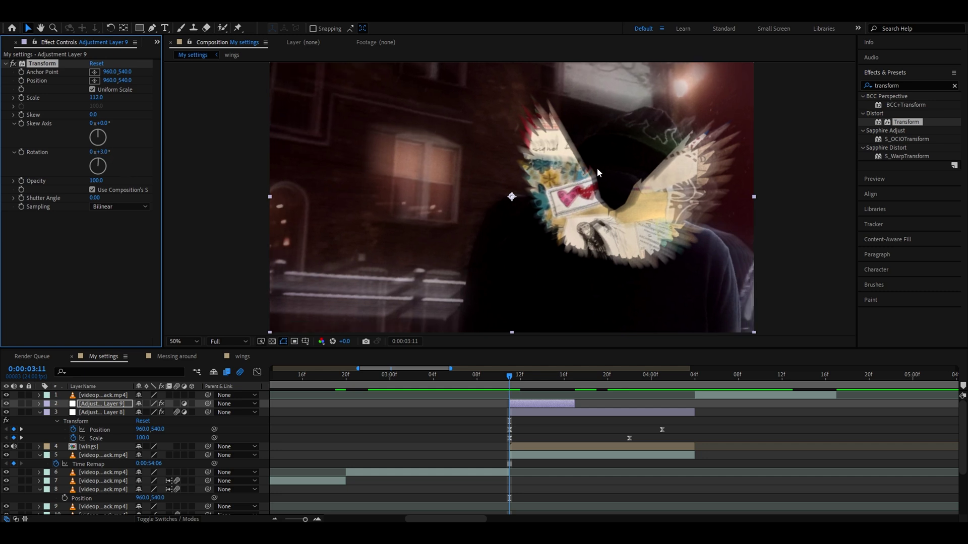
# - Extend the short adjustment layer, split it at 0:00:03:20, and set the second part's Rotation to -2.5°
pyautogui.moveTo(518, 377); pyautogui.dragTo(658, 407)
pyautogui.hotkey('ctrl', 'd')
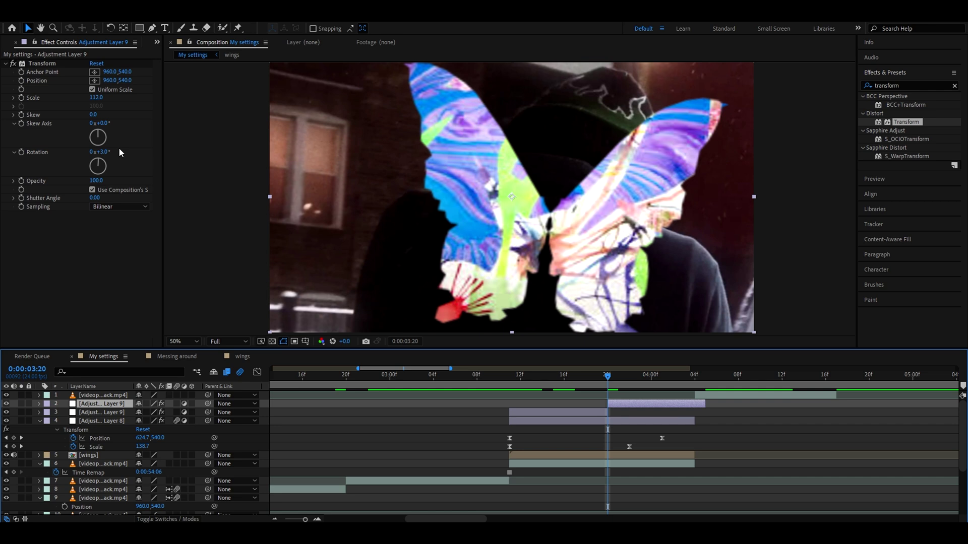
pyautogui.click(106, 152)
pyautogui.write('-2.5')
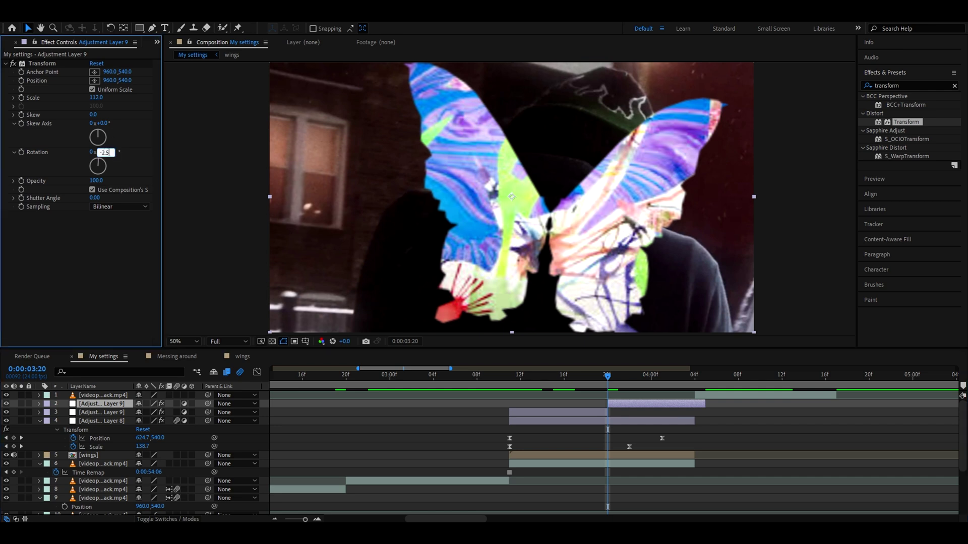
pyautogui.press('Return')
# - Change the long adjustment layer's ending Scale keyframe to 109 and its ending Position keyframe to 830, 540
pyautogui.moveTo(608, 376); pyautogui.dragTo(650, 377)
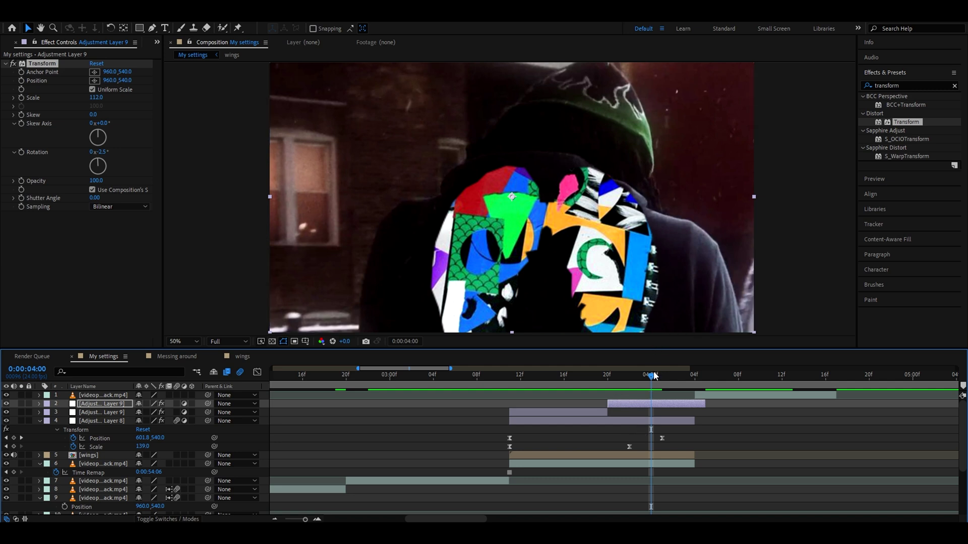
pyautogui.click(627, 387)
pyautogui.click(128, 447)
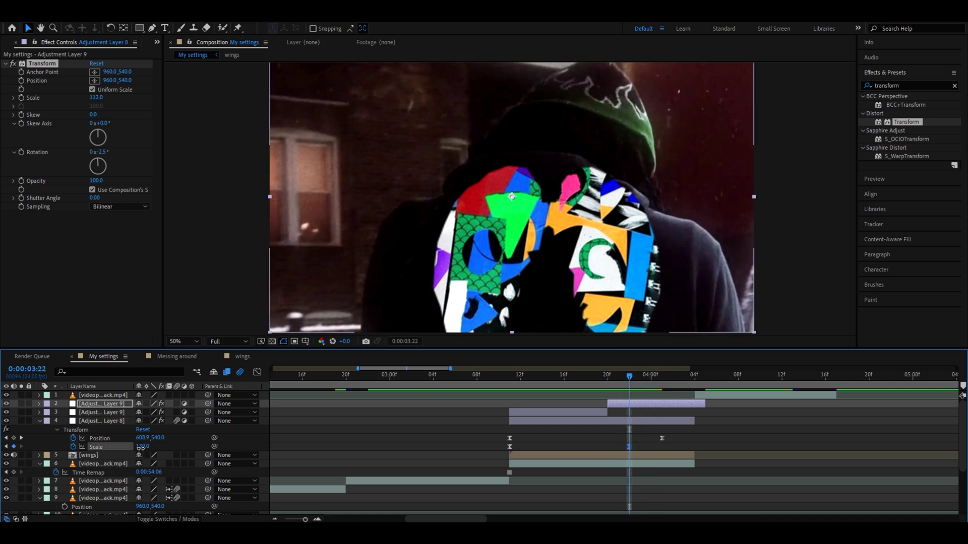
pyautogui.moveTo(130, 451); pyautogui.dragTo(134, 451)
pyautogui.moveTo(625, 375); pyautogui.dragTo(662, 379)
pyautogui.click(100, 438)
pyautogui.moveTo(150, 438); pyautogui.dragTo(261, 438)
pyautogui.click(257, 372)
pyautogui.click(500, 508)
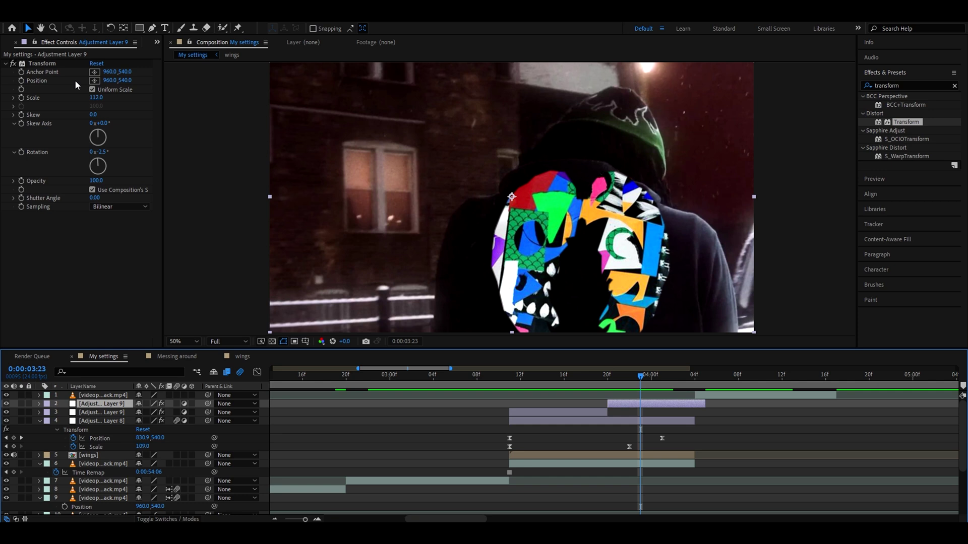
# - Set the Transform Scale to 115 on the adjustment layer that starts at 0:00:03:20
pyautogui.click(106, 98)
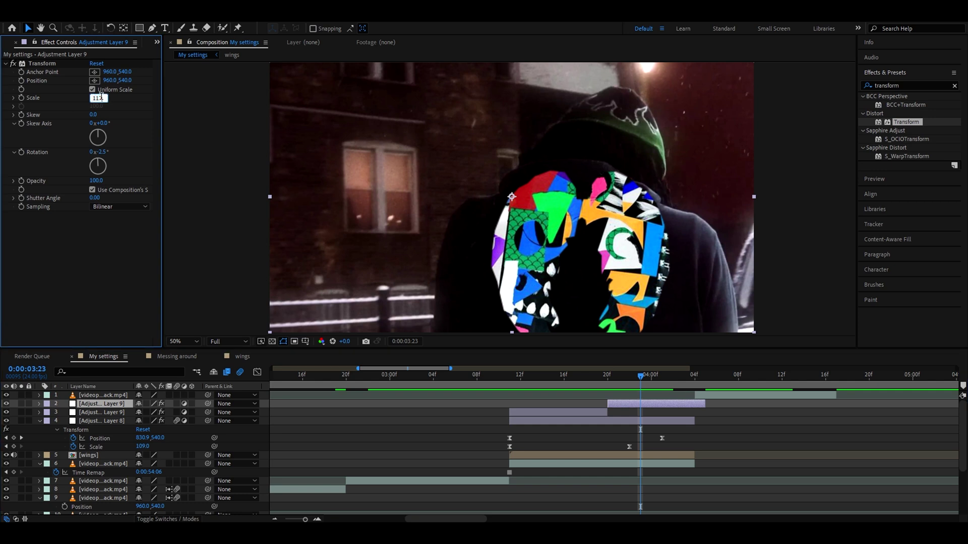
pyautogui.write('115')
pyautogui.press('Return')
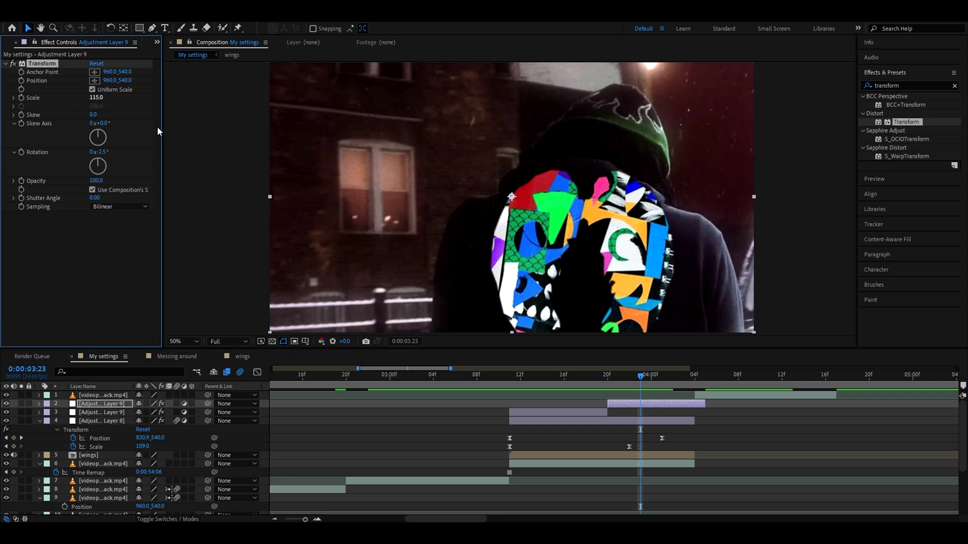
# - Split that adjustment layer at 0:00:04:02 and give the second part a Rotation of 5° and a Scale of 120
pyautogui.moveTo(640, 379); pyautogui.dragTo(672, 378)
pyautogui.hotkey('ctrl', 'shift', 'd')
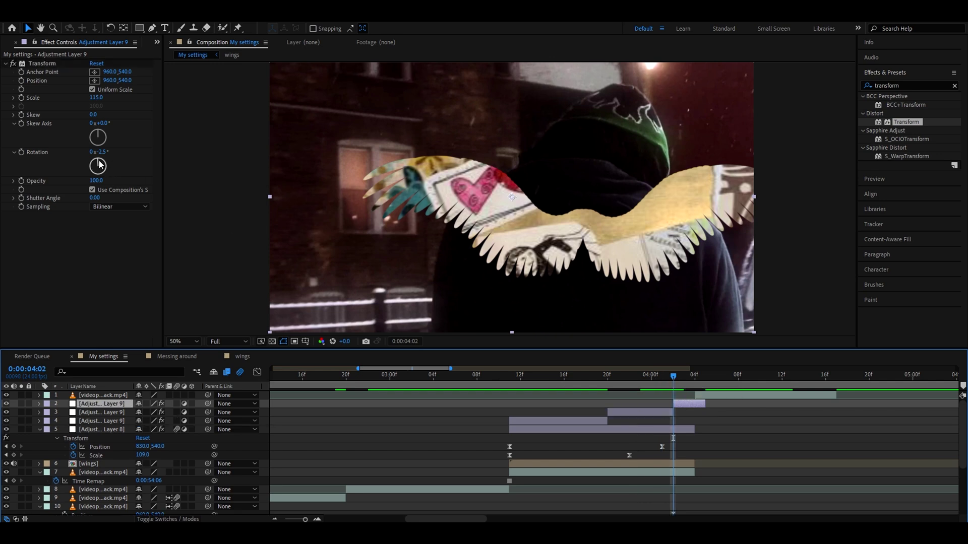
pyautogui.click(103, 153)
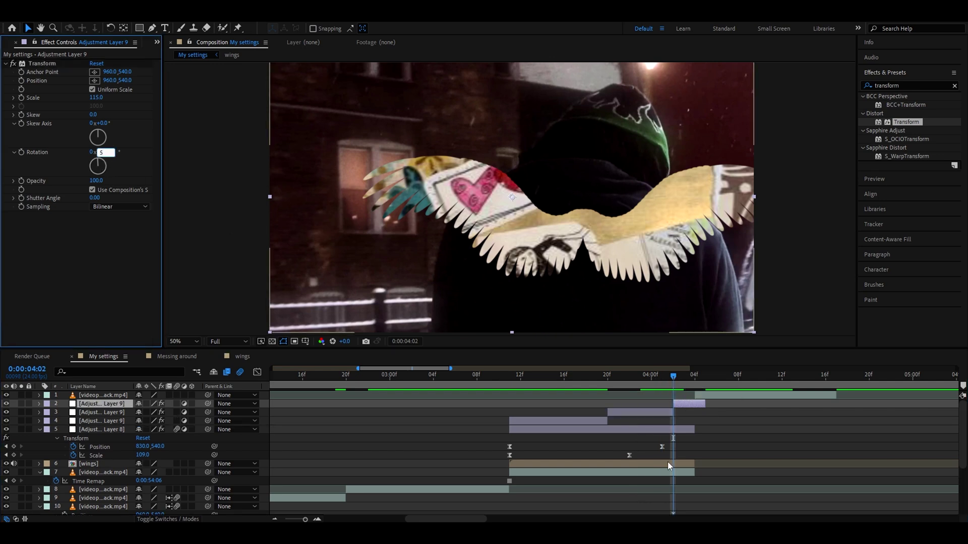
pyautogui.press('Return')
pyautogui.click(101, 98)
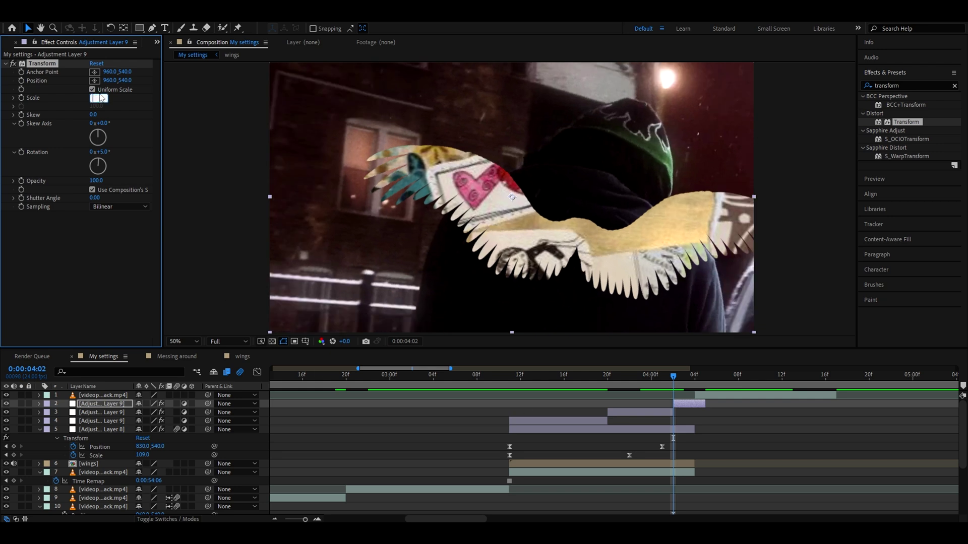
pyautogui.write('12.0')
pyautogui.press('Return')
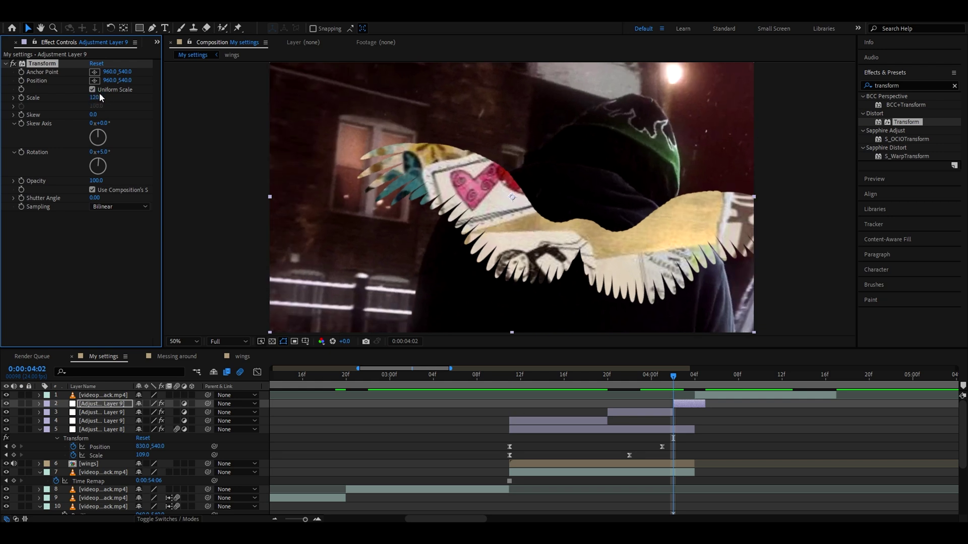
# - Split the 3° rotated adjustment layer at 0:00:03:15 and change the Rotation of its second part
pyautogui.click(565, 421)
pyautogui.moveTo(565, 377)
pyautogui.mouseDown()
pyautogui.moveTo(546, 375)
pyautogui.moveTo(563, 382)
pyautogui.mouseUp()
pyautogui.hotkey('ctrl', 'shift', 'd')
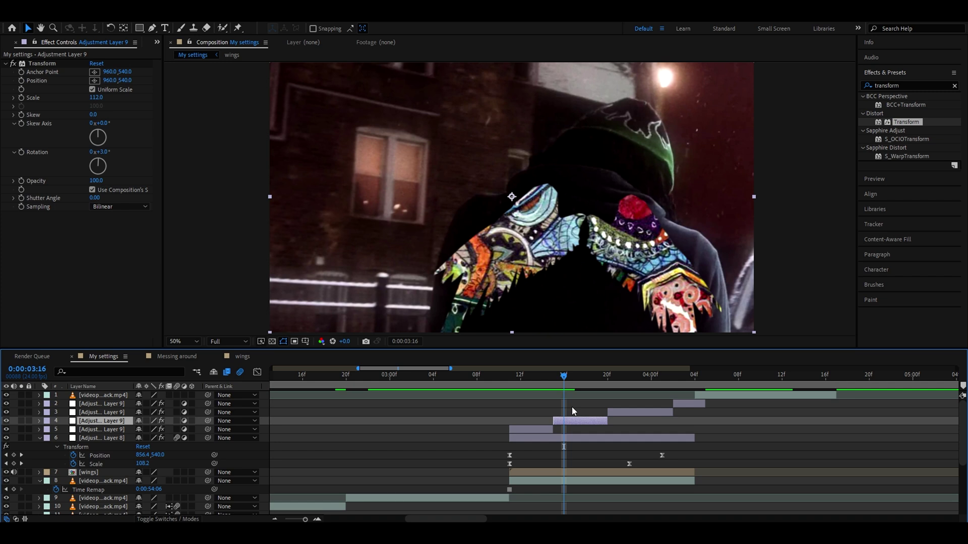
pyautogui.moveTo(104, 150); pyautogui.dragTo(99, 152)
# - Add a new adjustment layer above the first short one and trim its start to 0:00:03:11
pyautogui.moveTo(563, 376); pyautogui.dragTo(728, 383)
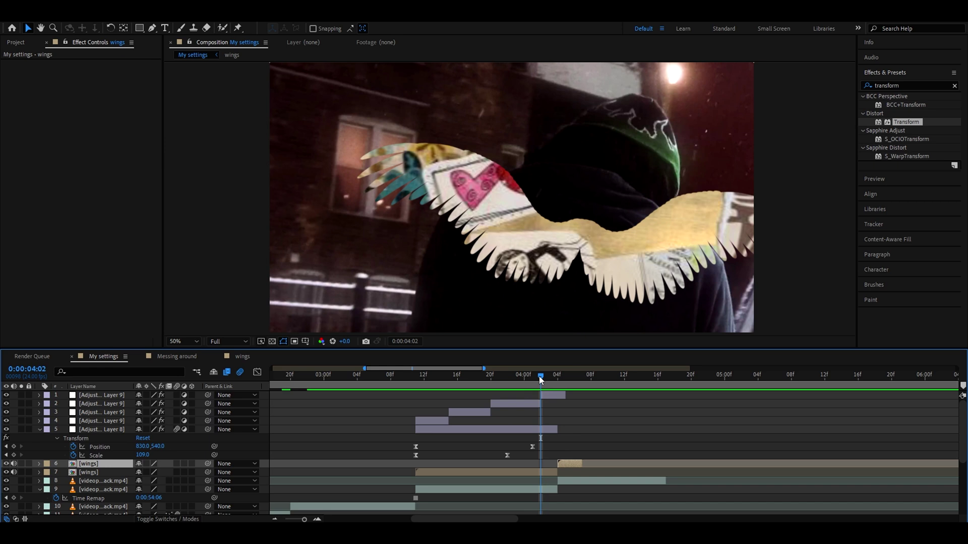
pyautogui.moveTo(540, 377); pyautogui.dragTo(415, 376)
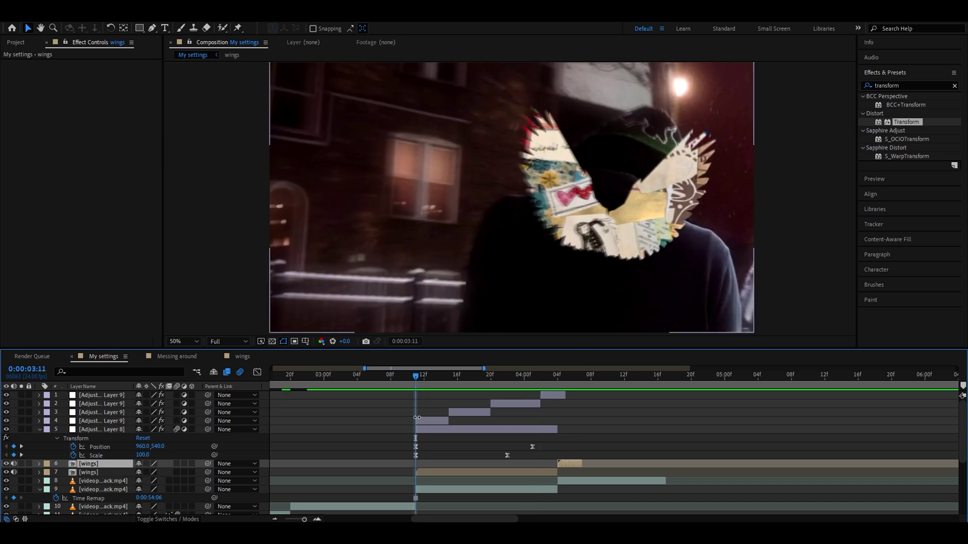
pyautogui.hotkey('ctrl', 'alt', 'y')
pyautogui.hotkey('ctrl', 'shift', 'd')
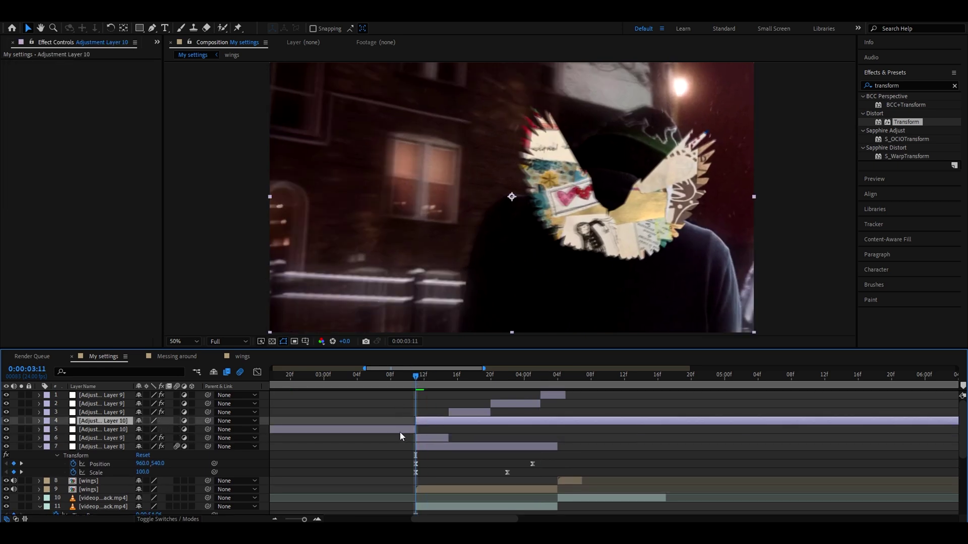
pyautogui.click(401, 430)
pyautogui.press('Delete')
# - Trim the new adjustment layer to a single frame by cutting off everything from 0:00:03:12
pyautogui.scroll(1, 408, 431)
pyautogui.click(423, 421)
pyautogui.moveTo(421, 377); pyautogui.dragTo(438, 377)
pyautogui.hotkey('ctrl', 'shift', 'd')
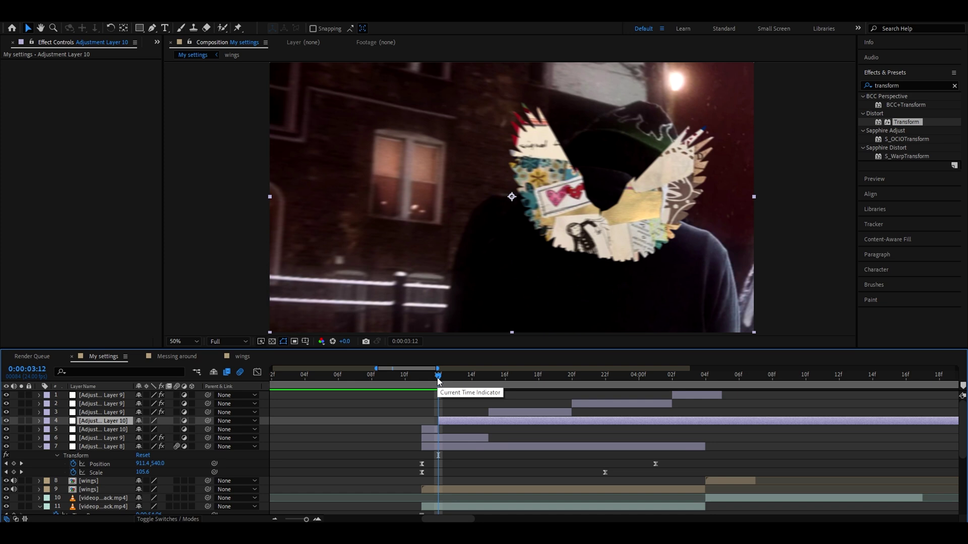
pyautogui.press('Delete')
# - Find the Invert effect and apply it to the one-frame adjustment layer at 0:00:03:11
pyautogui.press('pageup')
pyautogui.click(907, 85)
pyautogui.write('inver')
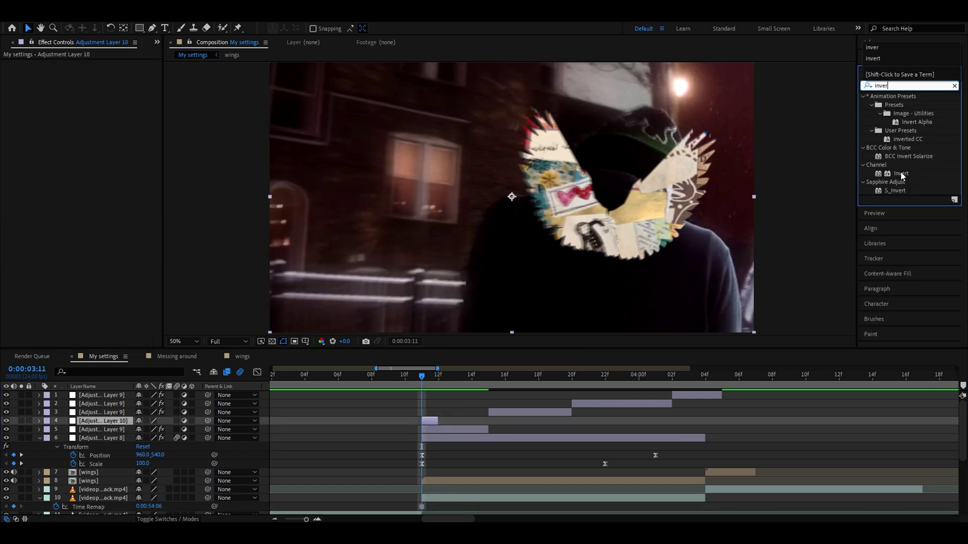
pyautogui.write('t')
pyautogui.doubleClick(901, 173)
# - Duplicate the inverted layer to start at 0:00:03:15 and stack the copy above the adjustment layer starting there
pyautogui.moveTo(421, 377); pyautogui.dragTo(485, 383)
pyautogui.hotkey('ctrl', 'd')
pyautogui.moveTo(428, 420); pyautogui.dragTo(497, 420)
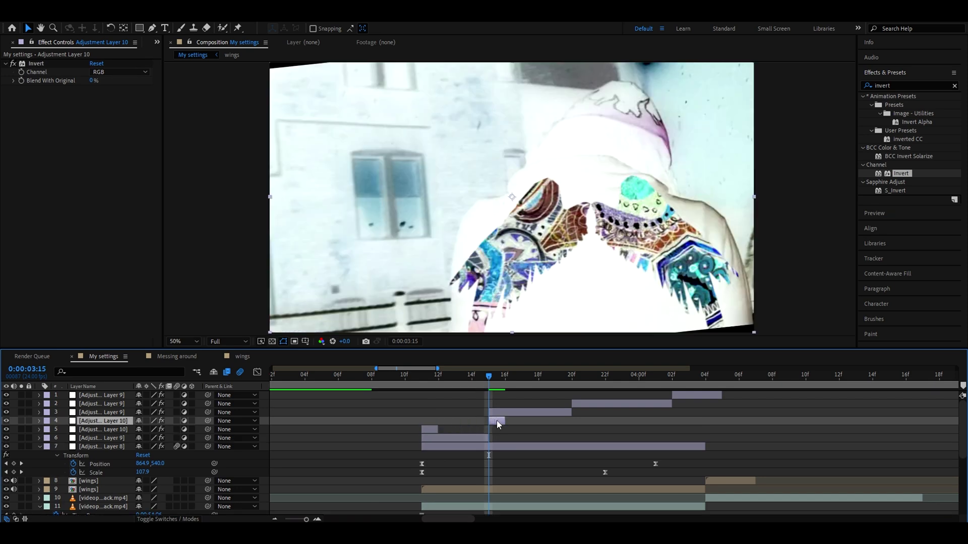
pyautogui.moveTo(117, 421); pyautogui.dragTo(127, 408)
pyautogui.click(506, 414)
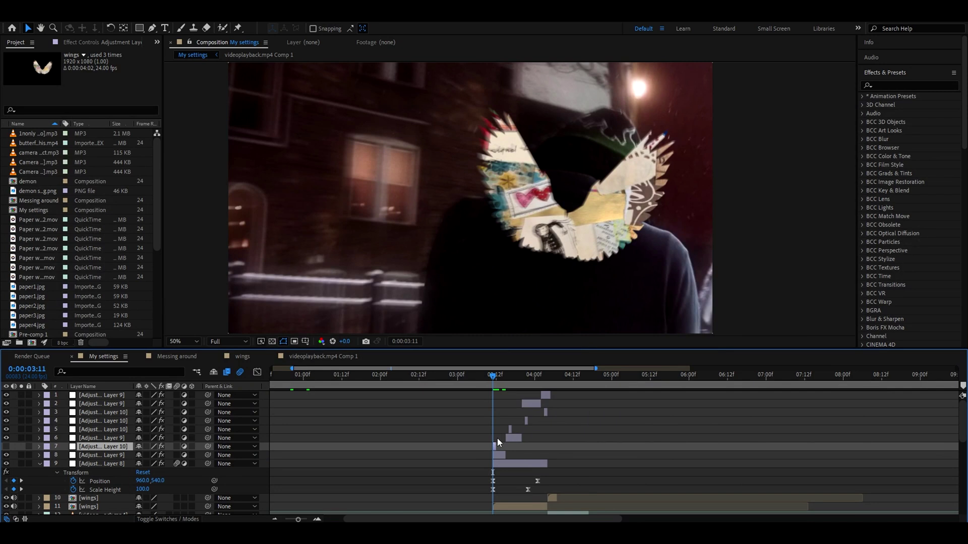
# - Try the Halloween_Effect_8 preset on a new adjustment layer as an alternative to Invert
pyautogui.hotkey('ctrl', 'alt', 'y')
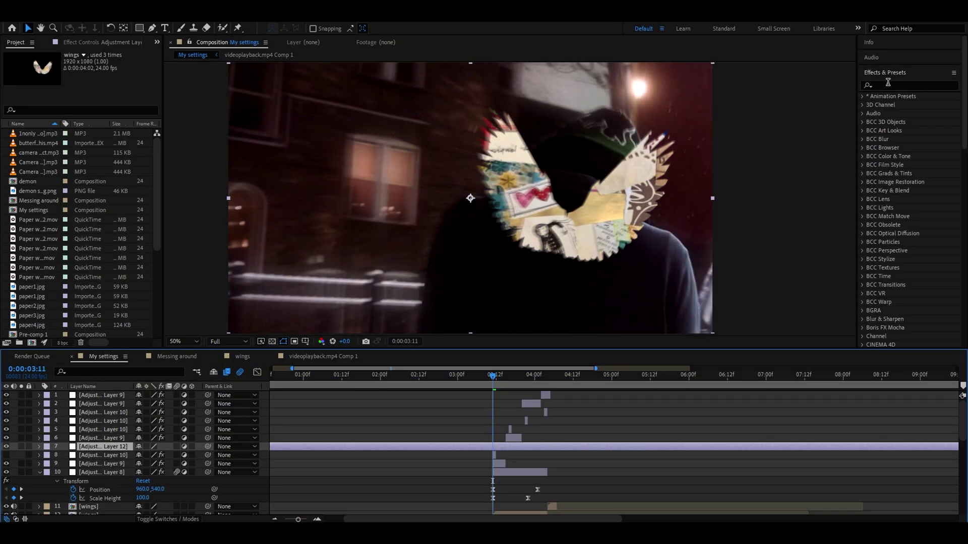
pyautogui.click(886, 86)
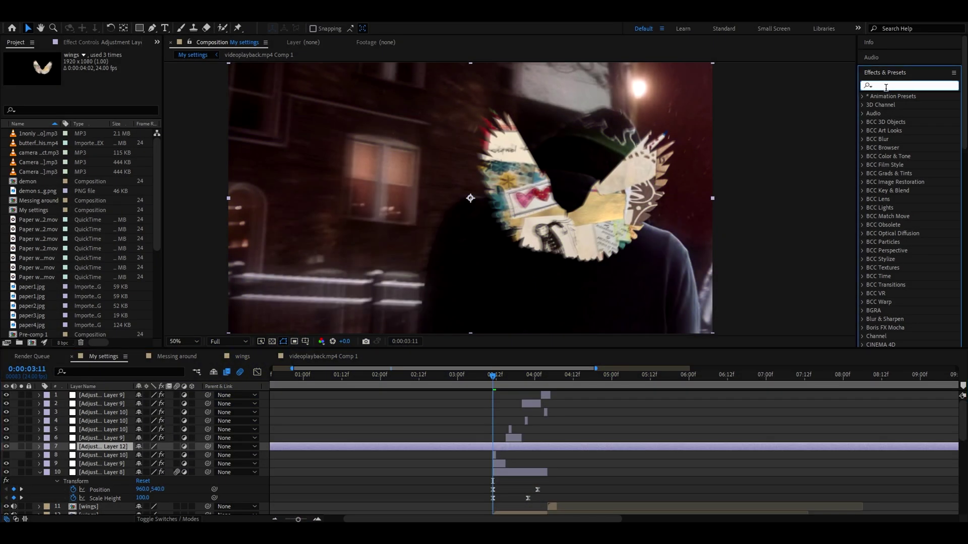
pyautogui.write('halloween')
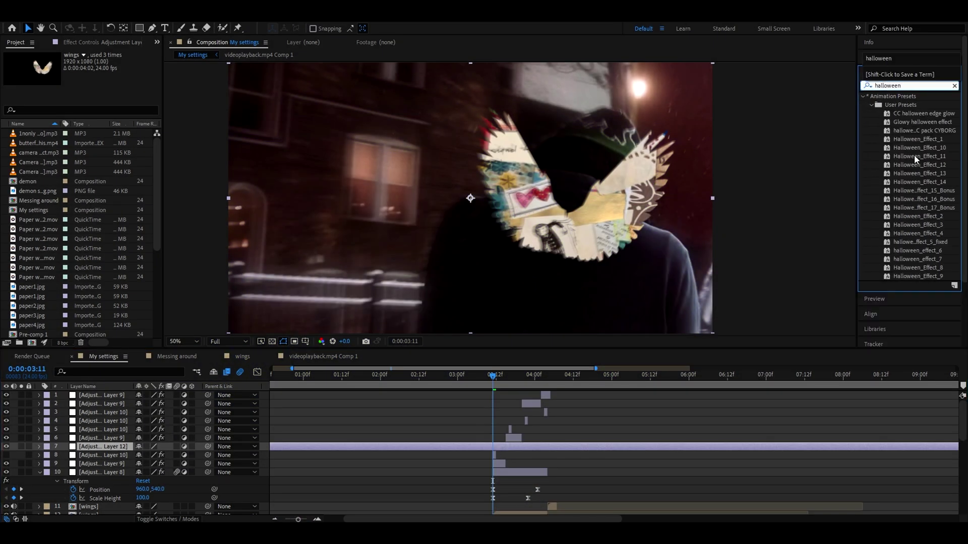
pyautogui.moveTo(931, 271); pyautogui.dragTo(499, 447)
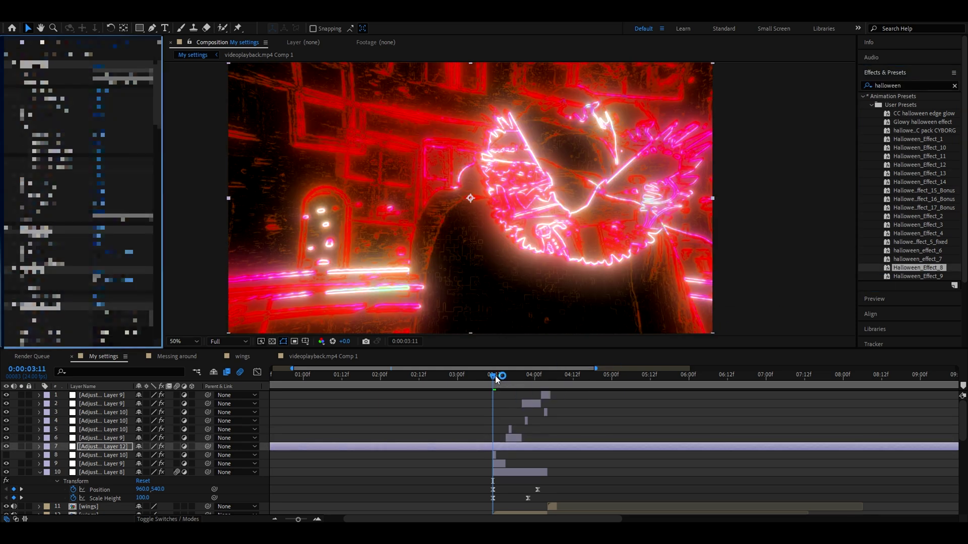
pyautogui.hotkey('ctrl', 'z')
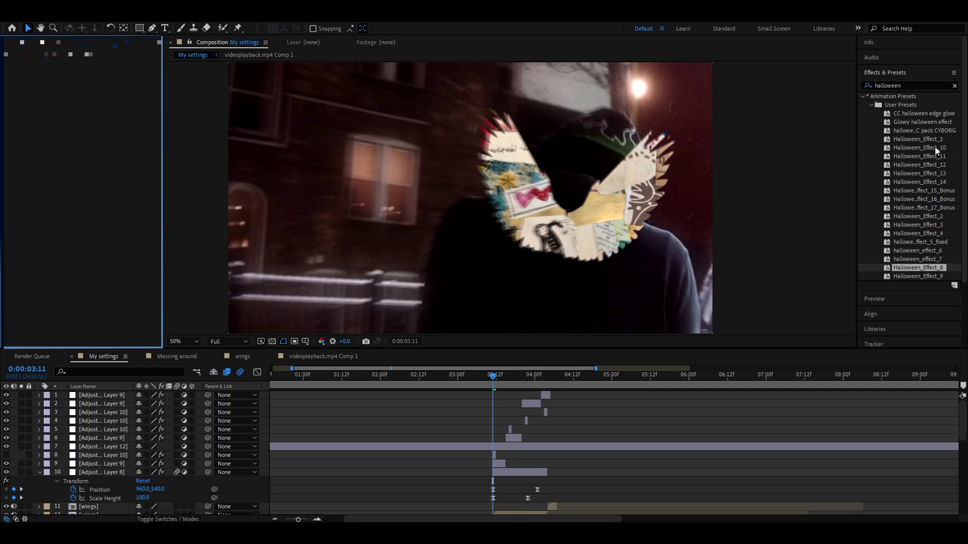
# - Try the Halloween_Effect_12 and Halloween_Effect_1 presets on the new adjustment layer
pyautogui.moveTo(938, 168); pyautogui.dragTo(493, 450)
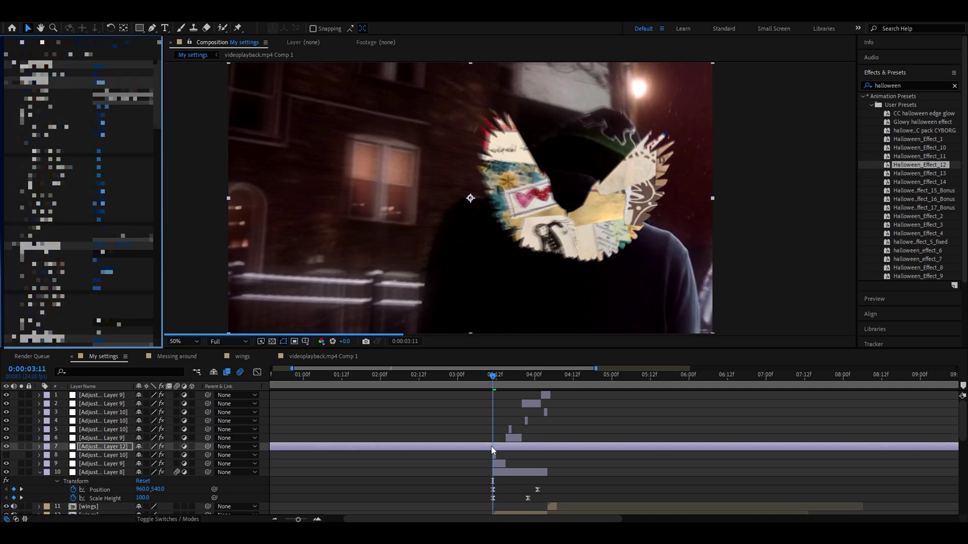
pyautogui.hotkey('ctrl', 'z')
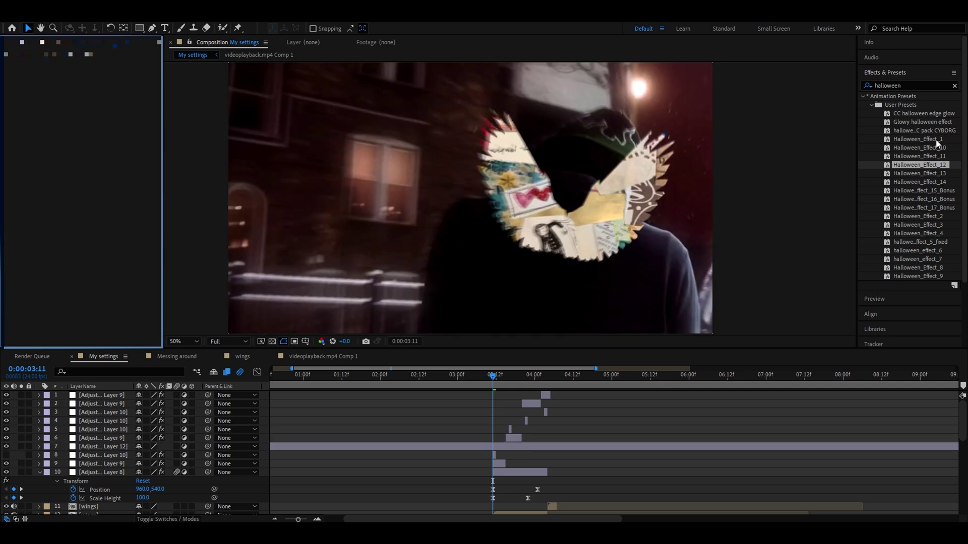
pyautogui.moveTo(937, 141); pyautogui.dragTo(486, 450)
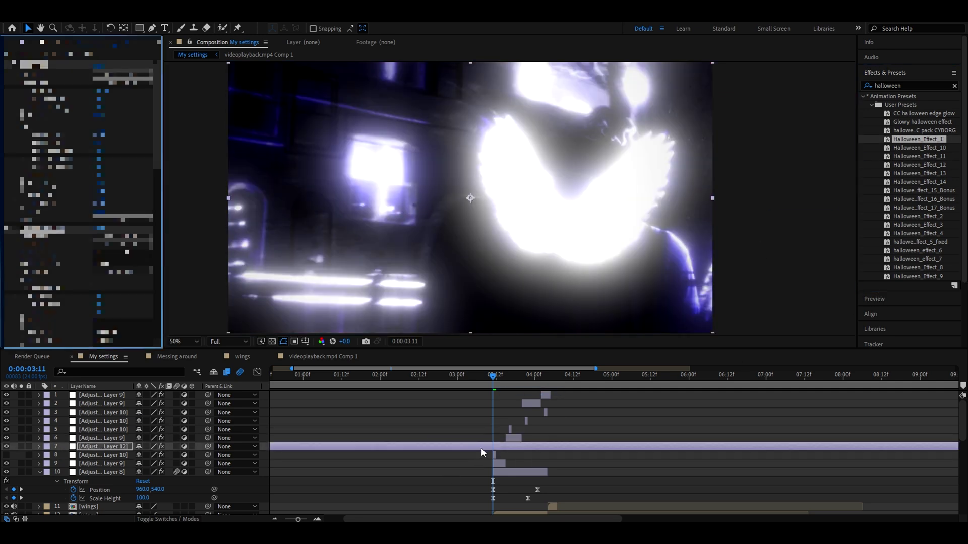
pyautogui.hotkey('ctrl', 'z')
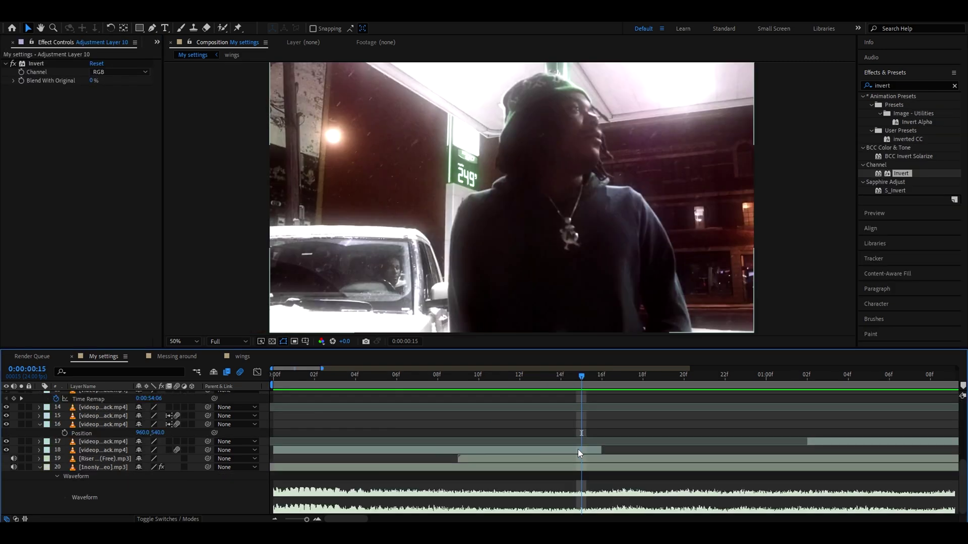
# - Split the opening clip at 0:00:00:15 and turn its second part into a freeze frame
pyautogui.click(578, 449)
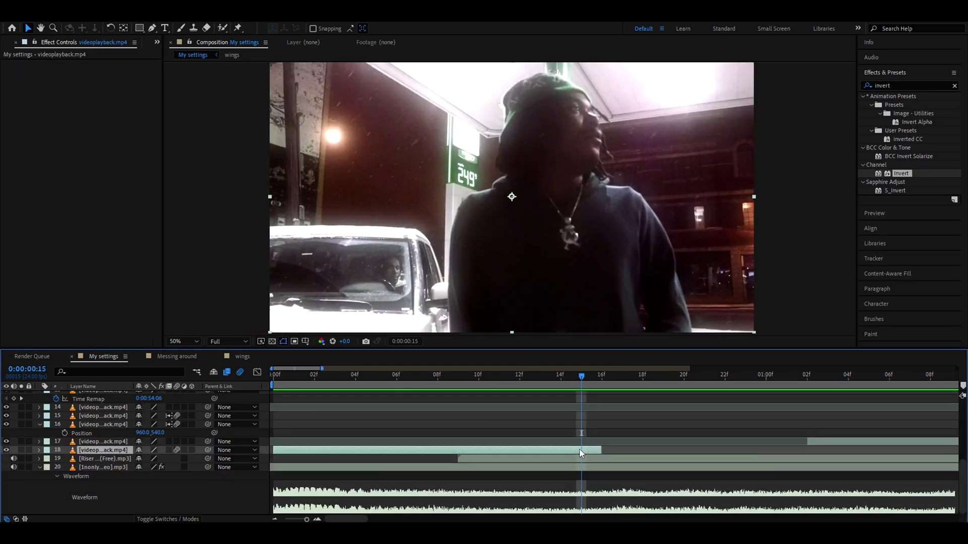
pyautogui.hotkey('ctrl', 'shift', 'd')
pyautogui.rightClick(589, 453)
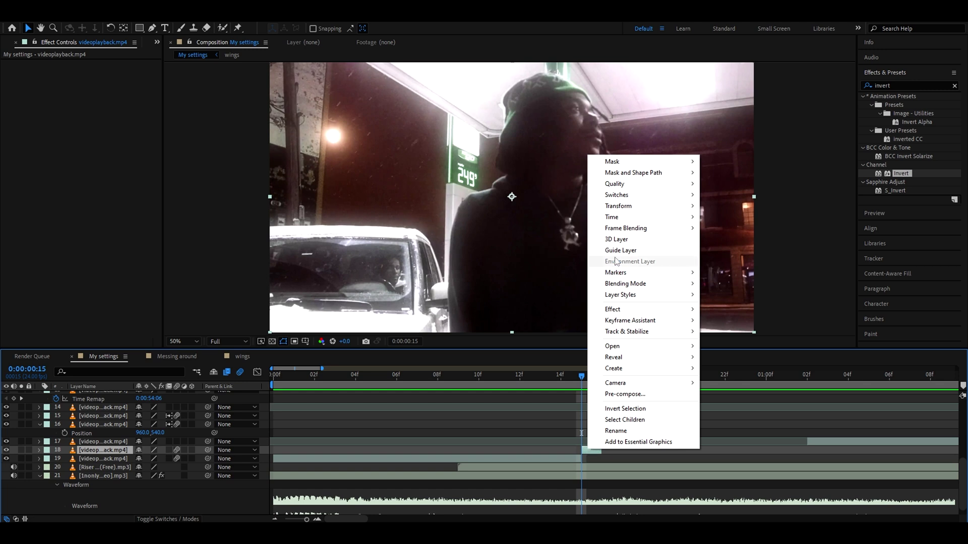
pyautogui.moveTo(612, 217)
pyautogui.click(730, 249)
# - Extend the frozen clip to meet the following clip at 0:00:01:02
pyautogui.moveTo(768, 458); pyautogui.dragTo(810, 461)
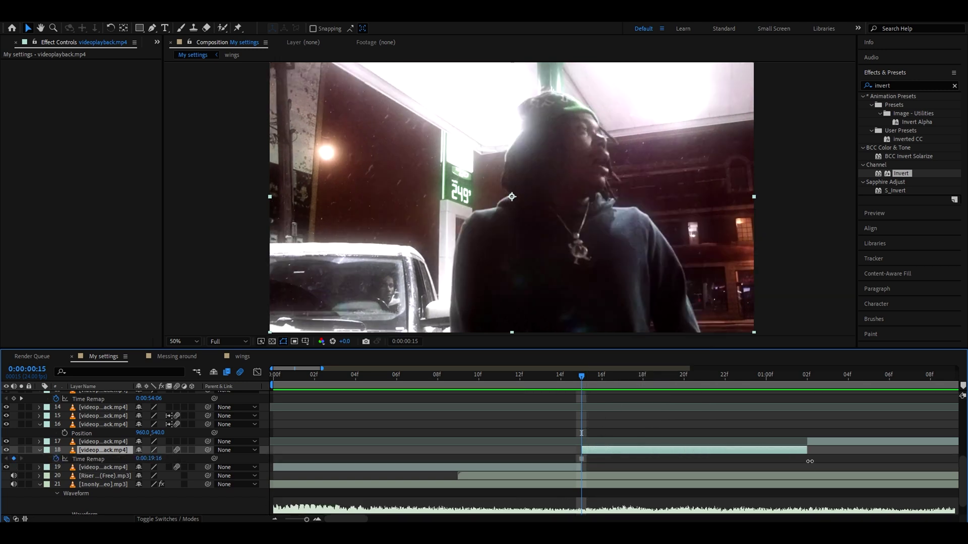
pyautogui.click(682, 375)
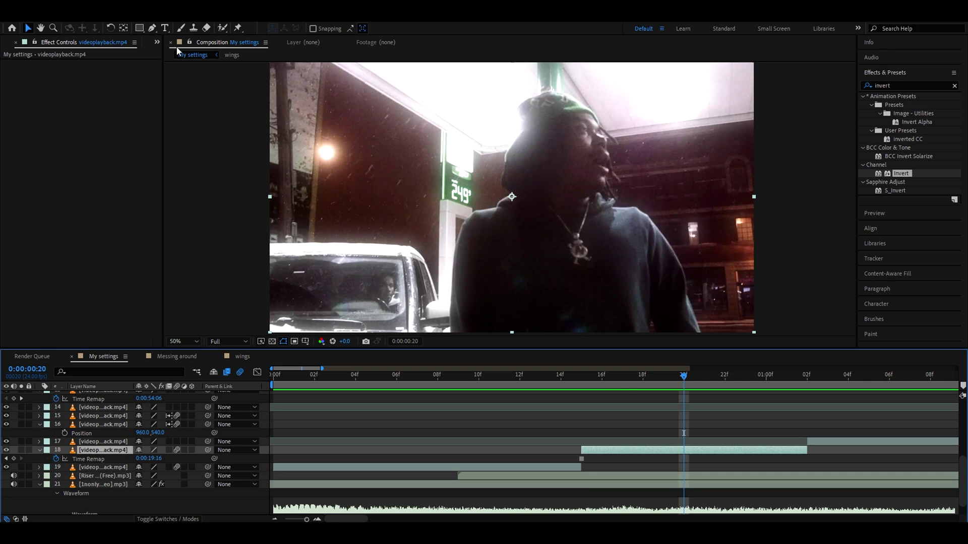
# - Draw a Pen tool mask along the man's outline on the frozen clip, starting at the frame's lower edge beside his hoodie
pyautogui.moveTo(479, 243); pyautogui.dragTo(443, 279)
pyautogui.press('g')
pyautogui.scroll(1, 481, 245)
pyautogui.moveTo(444, 202); pyautogui.dragTo(502, 89)
pyautogui.click(428, 259)
pyautogui.click(430, 245)
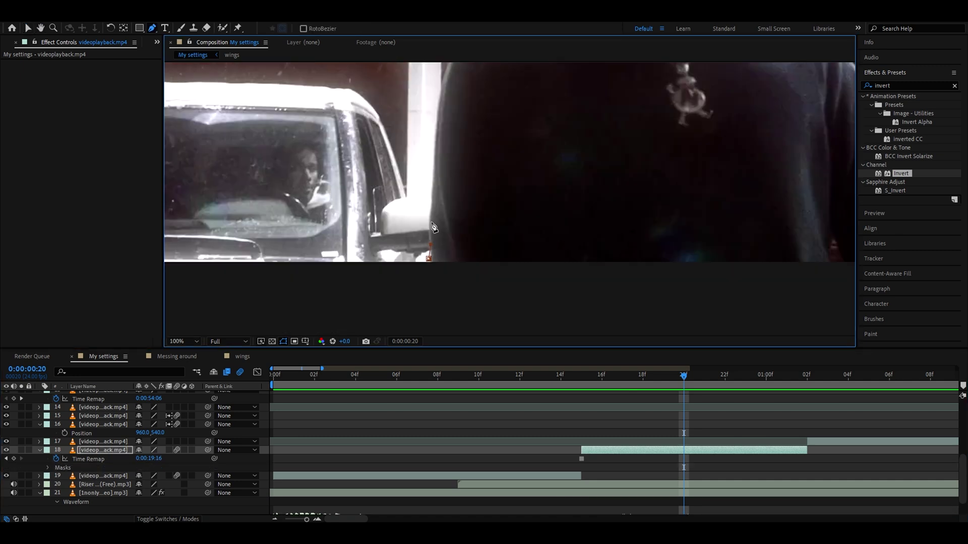
pyautogui.click(431, 223)
pyautogui.click(433, 164)
pyautogui.click(440, 144)
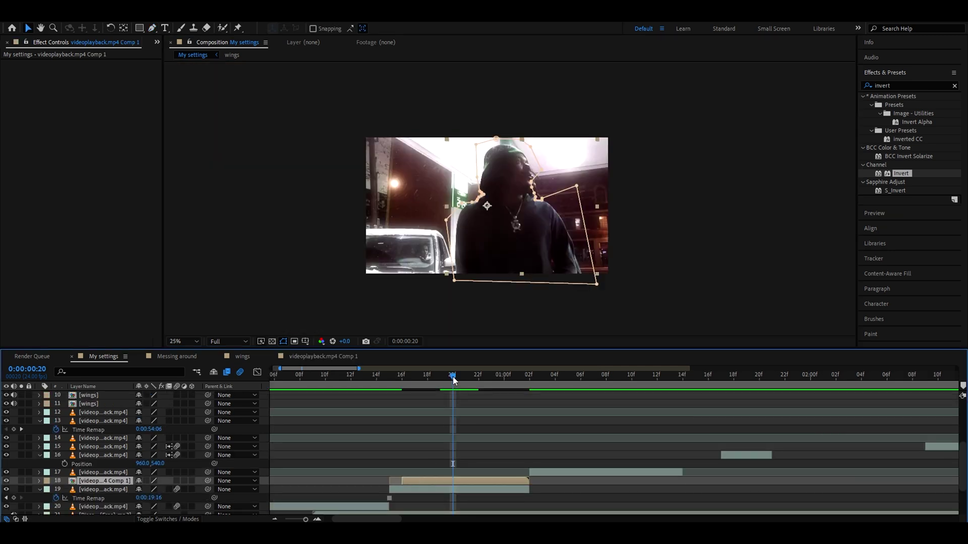
# - Check the masked cutout of the man by toggling the visibility of the frozen clip beneath it and scrubbing through it
pyautogui.moveTo(453, 379); pyautogui.dragTo(440, 398)
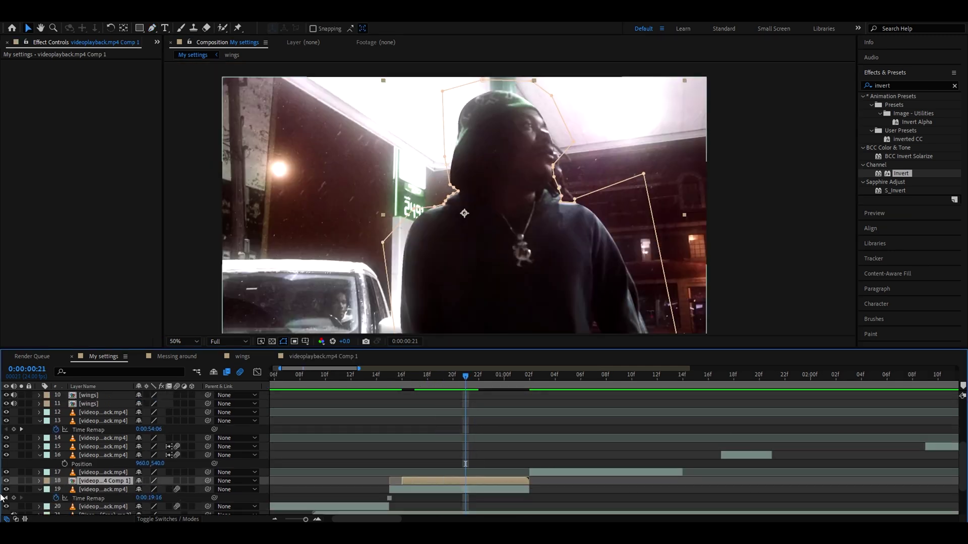
pyautogui.click(6, 489)
pyautogui.click(6, 490)
pyautogui.click(6, 489)
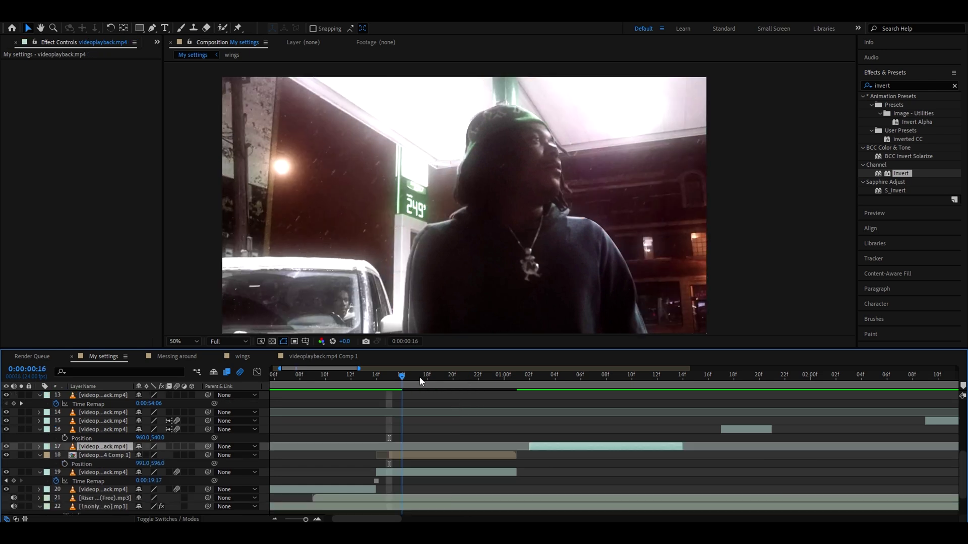
pyautogui.moveTo(419, 377); pyautogui.dragTo(392, 383)
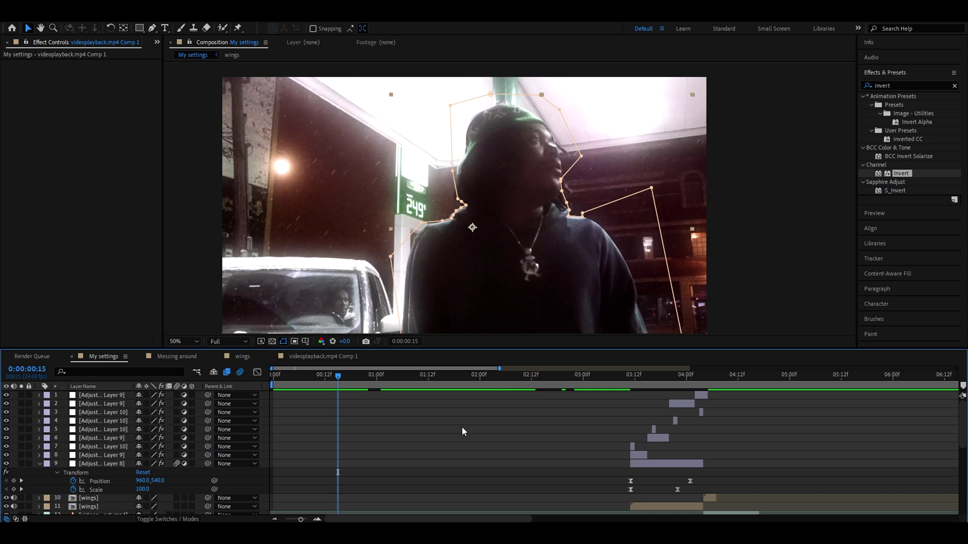
# - Duplicate the wings layer and place the copy beneath the man's cutout, aligned with the start of the frozen clip
pyautogui.scroll(-3, 461, 430)
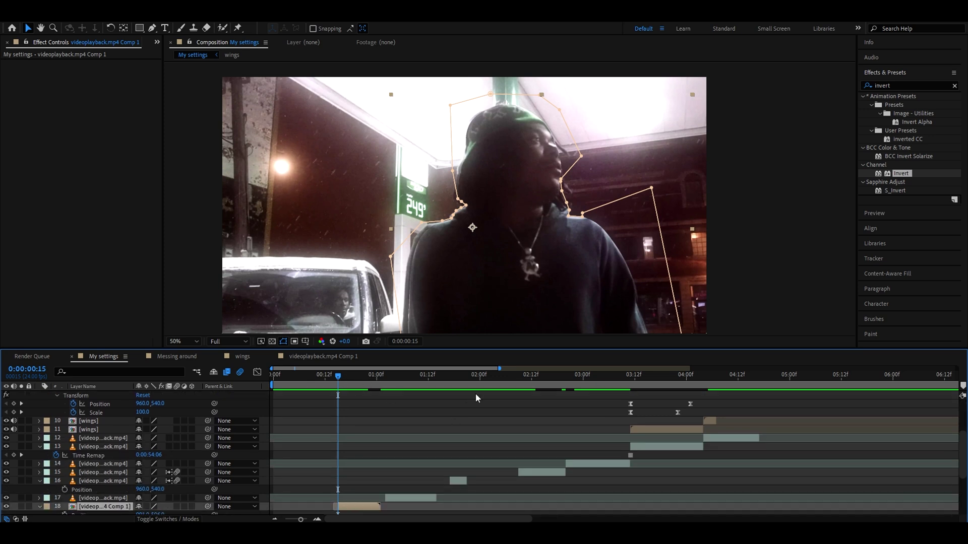
pyautogui.click(639, 376)
pyautogui.click(638, 421)
pyautogui.click(637, 429)
pyautogui.hotkey('ctrl', 'd')
pyautogui.moveTo(637, 428); pyautogui.dragTo(352, 444)
pyautogui.moveTo(91, 429); pyautogui.dragTo(75, 514)
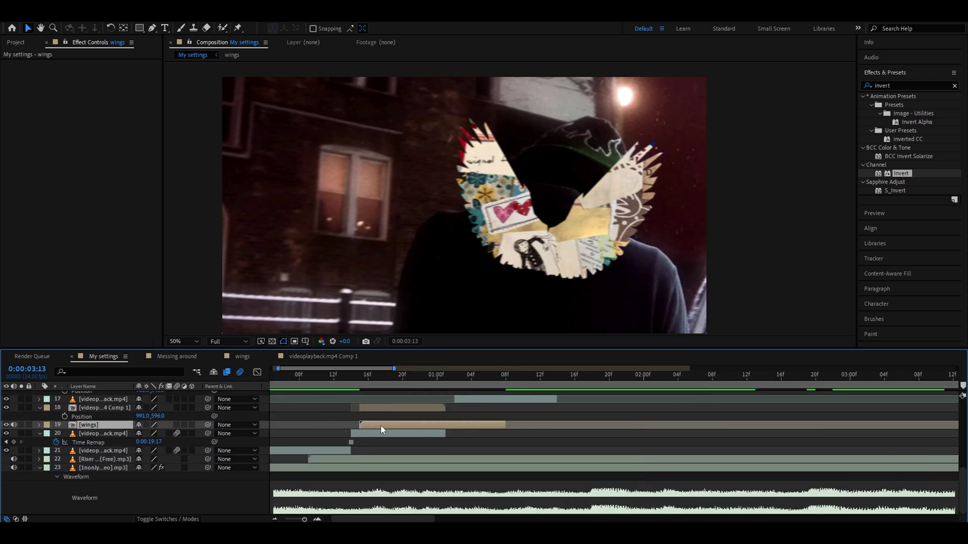
pyautogui.moveTo(390, 425); pyautogui.dragTo(373, 426)
pyautogui.click(358, 379)
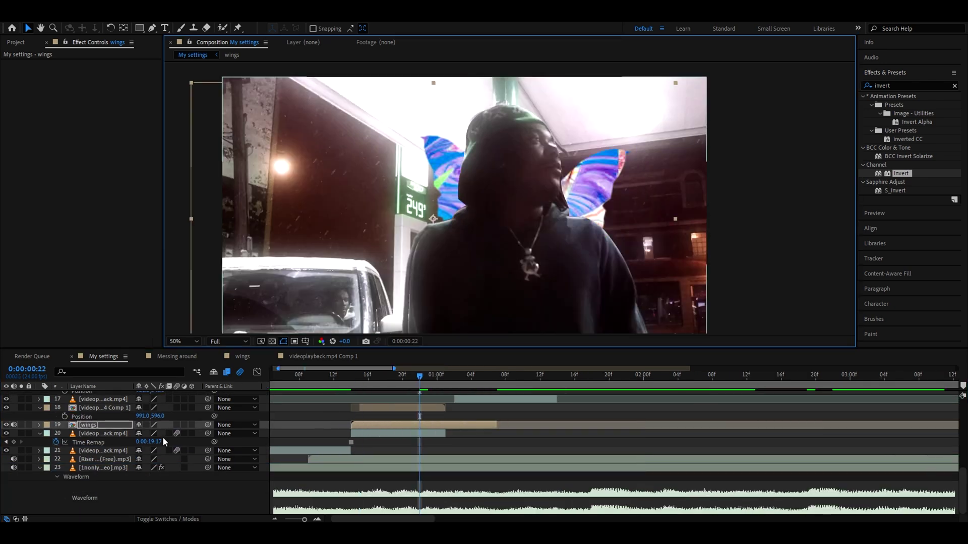
# - Scale the wings copy to 154% and reposition it behind the man's shoulders
pyautogui.press('s')
pyautogui.moveTo(152, 433); pyautogui.dragTo(176, 434)
pyautogui.click(627, 216)
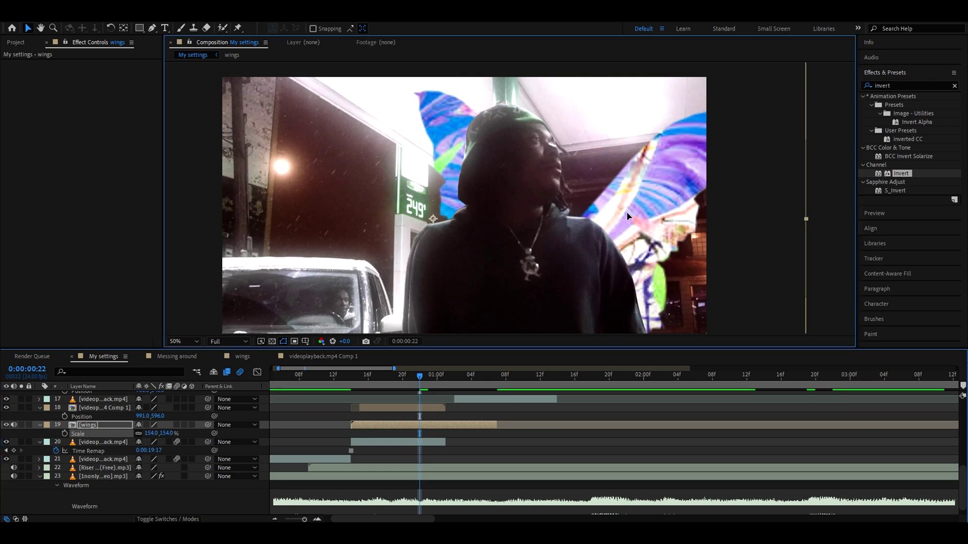
# - Split the cutout layer at 0:00:00:16 and trim its second part to start at 0:00:00:17, leaving a one-frame gap
pyautogui.click(377, 380)
pyautogui.scroll(2, 344, 407)
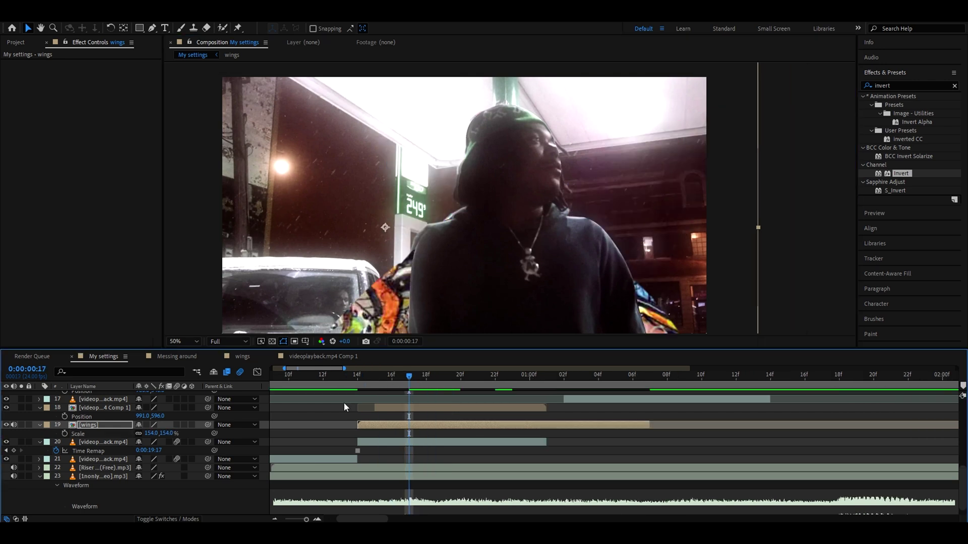
pyautogui.moveTo(410, 376); pyautogui.dragTo(392, 378)
pyautogui.click(371, 432)
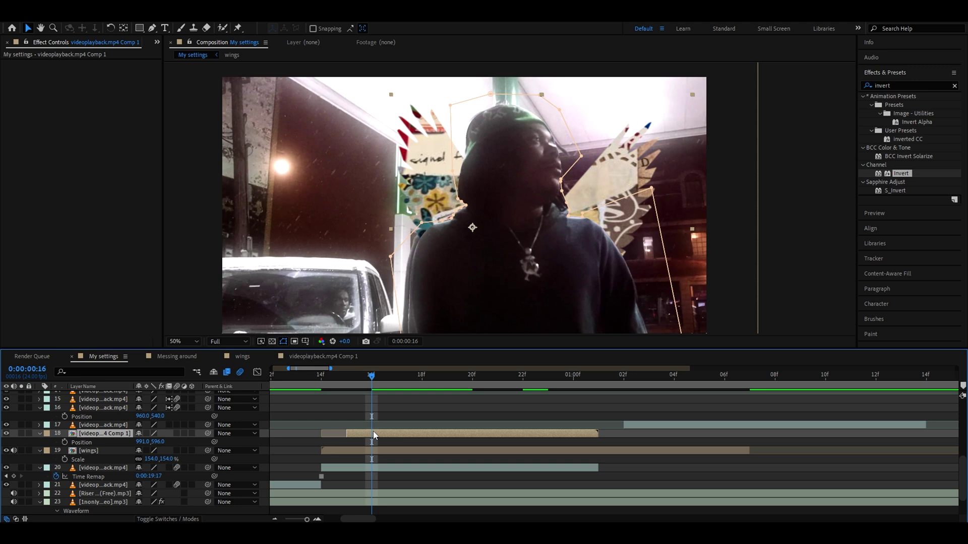
pyautogui.hotkey('ctrl', 'shift', 'd')
pyautogui.moveTo(379, 431); pyautogui.dragTo(404, 431)
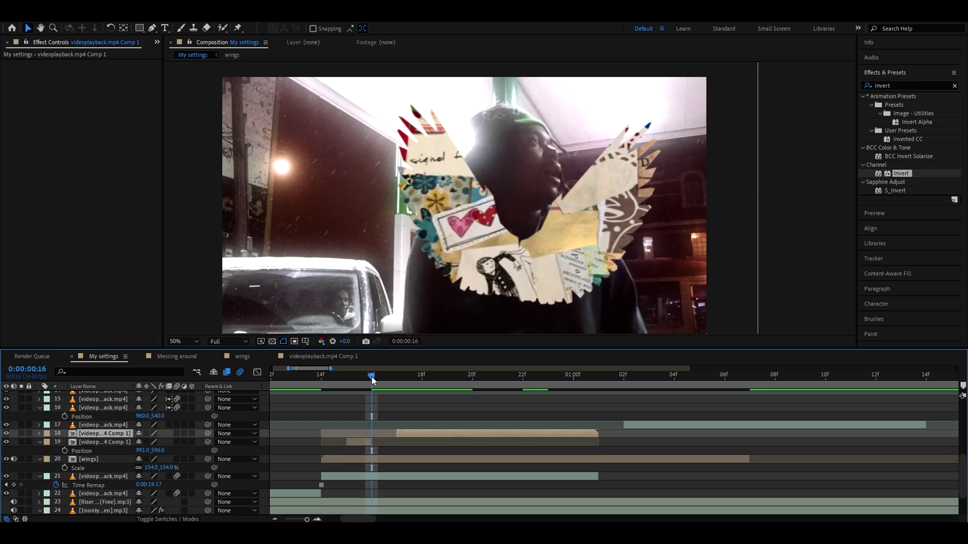
# - Split the cutout again at 0:00:00:19 and 0:00:00:22, trimming the following parts to start at 0:00:00:20 and 0:00:00:23
pyautogui.moveTo(384, 377); pyautogui.dragTo(472, 434)
pyautogui.hotkey('ctrl', 'shift', 'd')
pyautogui.moveTo(427, 382); pyautogui.dragTo(514, 386)
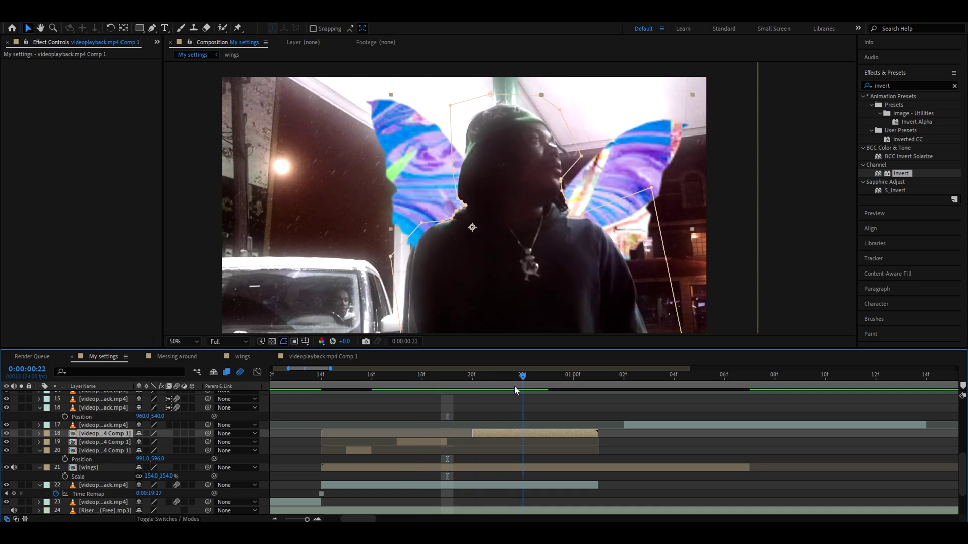
pyautogui.hotkey('ctrl', 'shift', 'd')
pyautogui.moveTo(523, 434); pyautogui.dragTo(548, 434)
# - Scrub through the frozen opening section to review the wings with the gaps in the cutout layers
pyautogui.moveTo(522, 378); pyautogui.dragTo(326, 418)
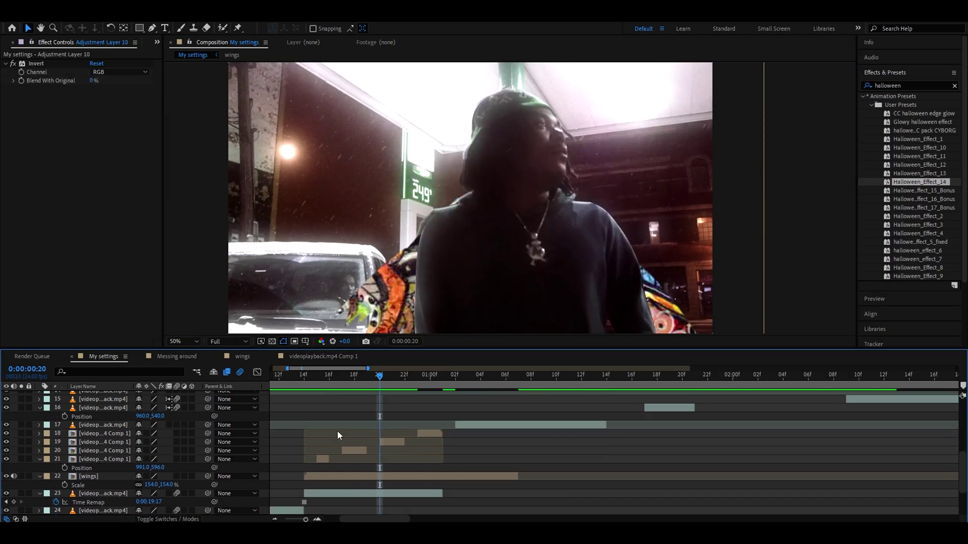
pyautogui.press('-')
pyautogui.moveTo(322, 377); pyautogui.dragTo(350, 376)
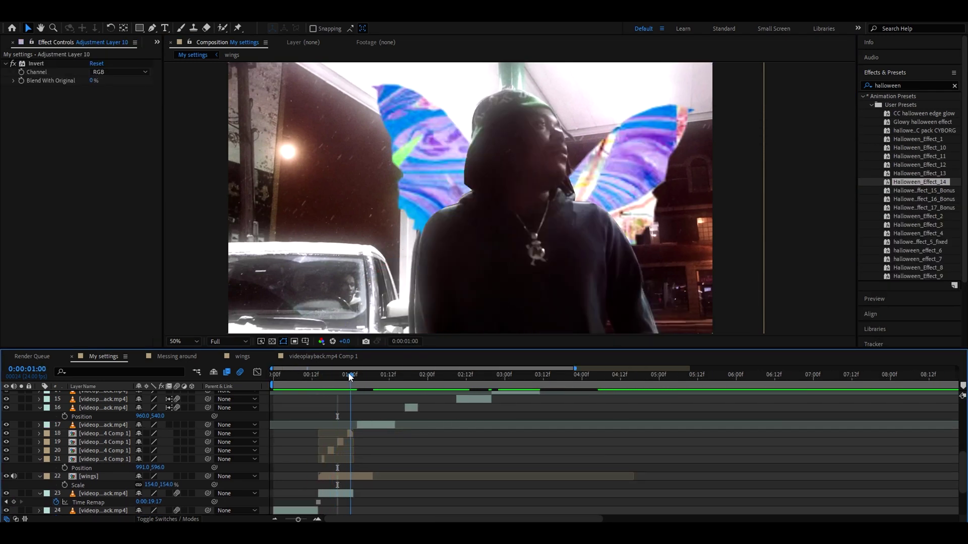